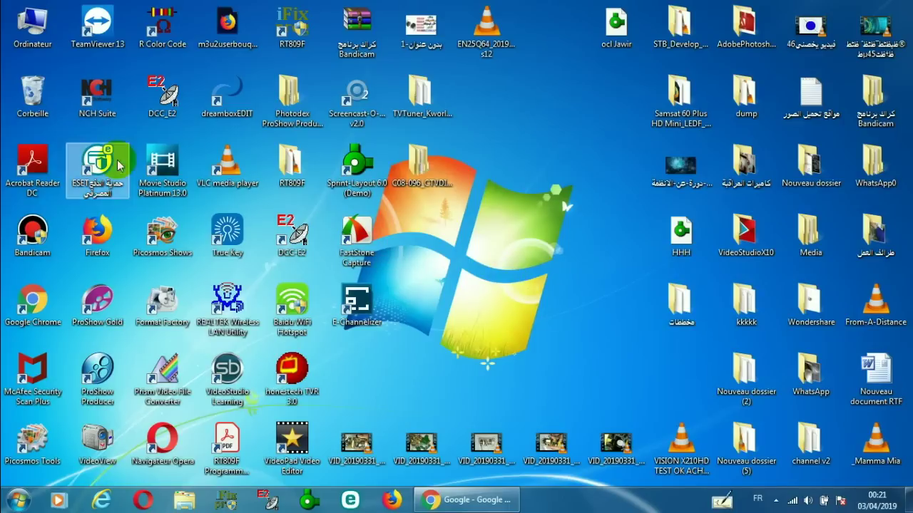
Open Device Manager from the computer's system properties and close the System window.
right_click(34, 37)
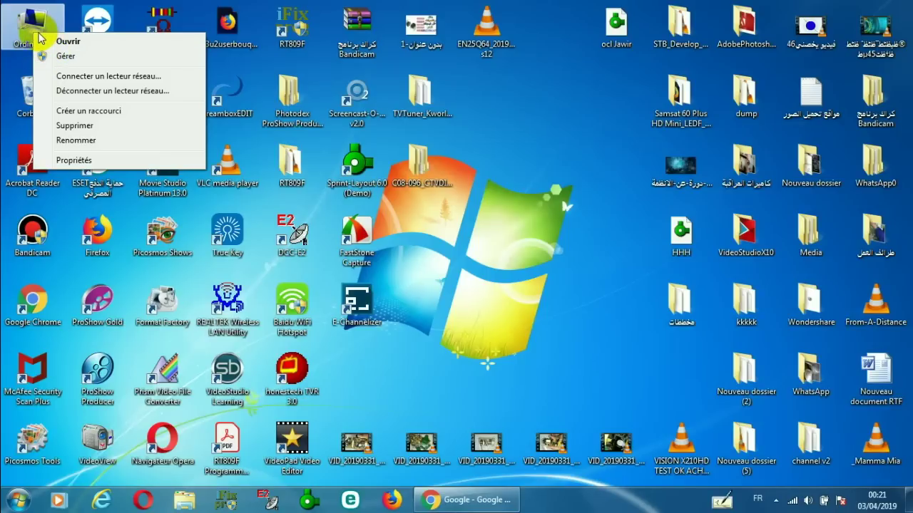
click(74, 161)
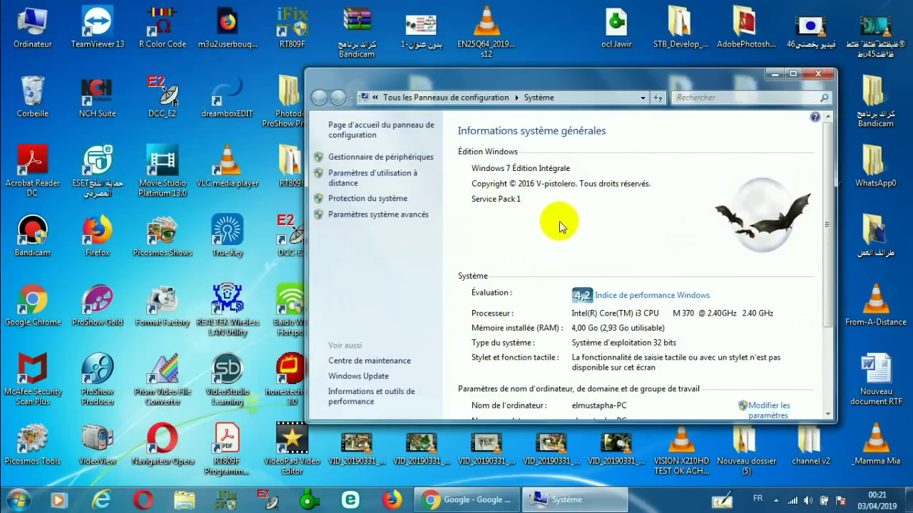
click(380, 157)
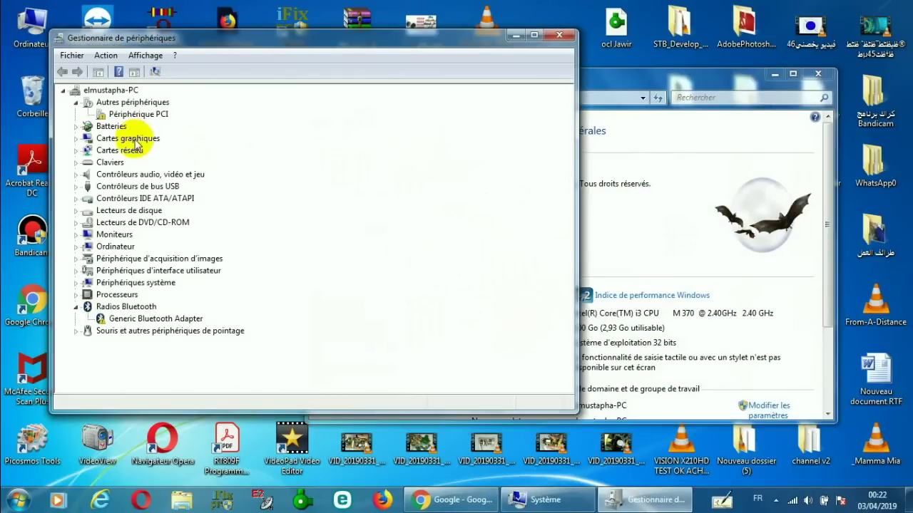
click(810, 83)
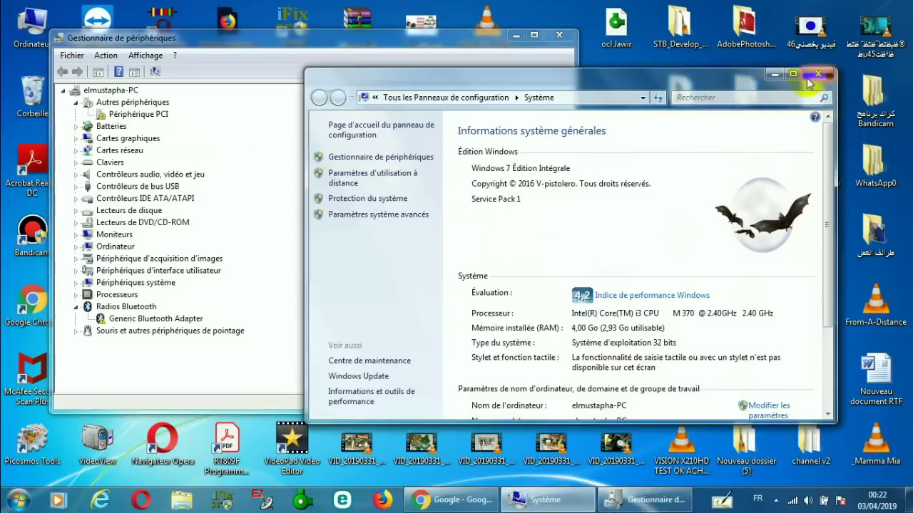
click(816, 74)
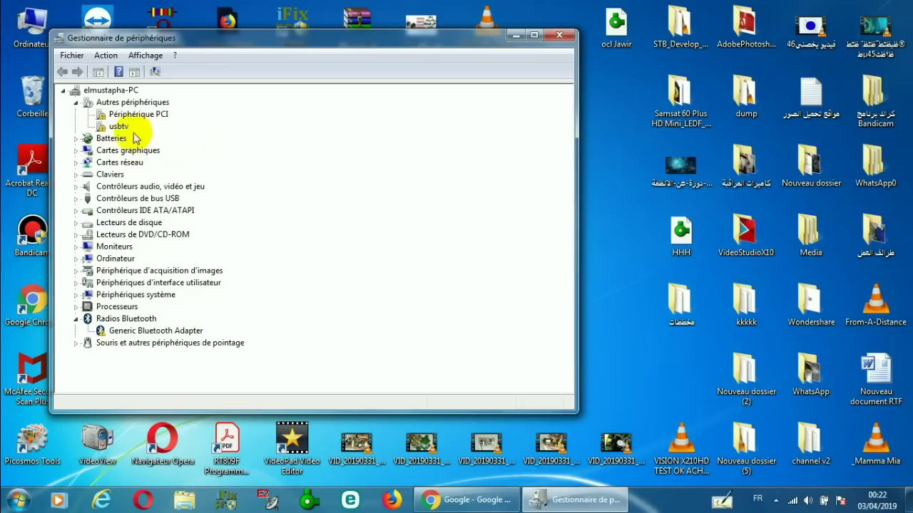
Copy the usbtv device's hardware ID USB\VID_1B80&PID_D393&REV_0100 from its properties and close the properties dialog.
right_click(100, 127)
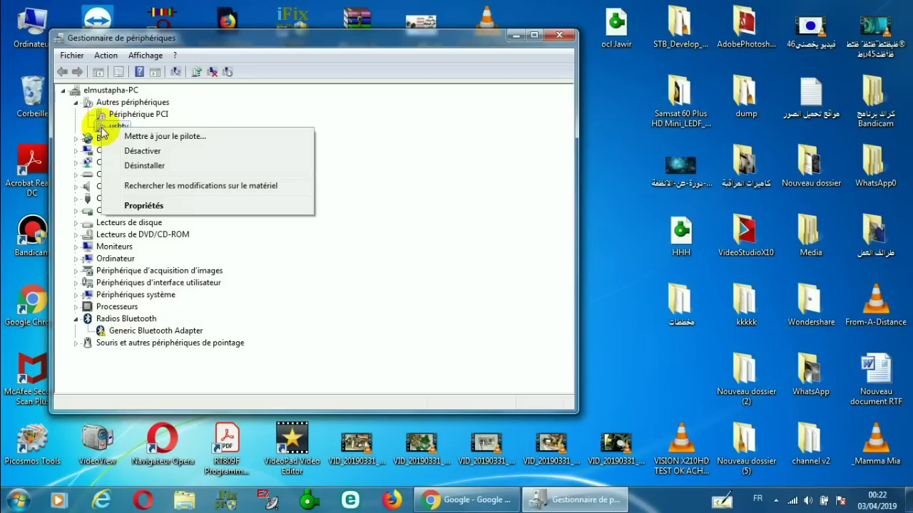
click(179, 205)
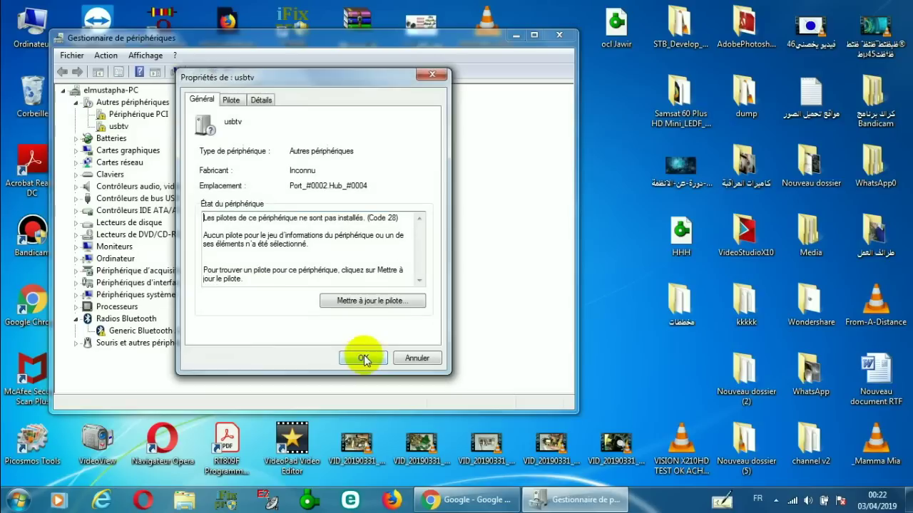
click(260, 100)
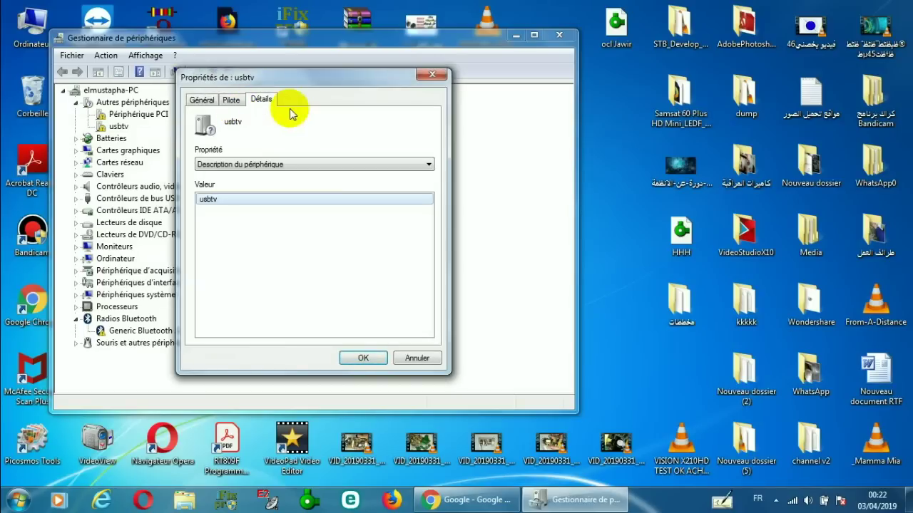
click(330, 166)
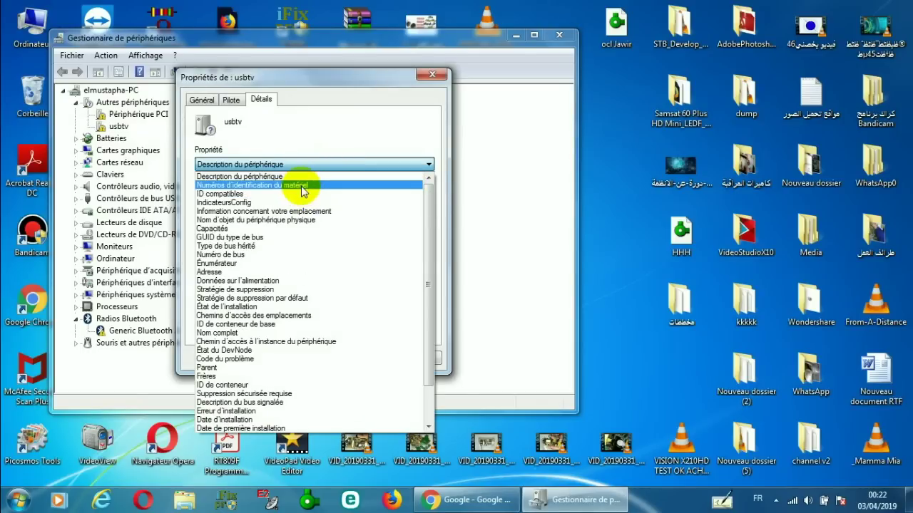
click(303, 186)
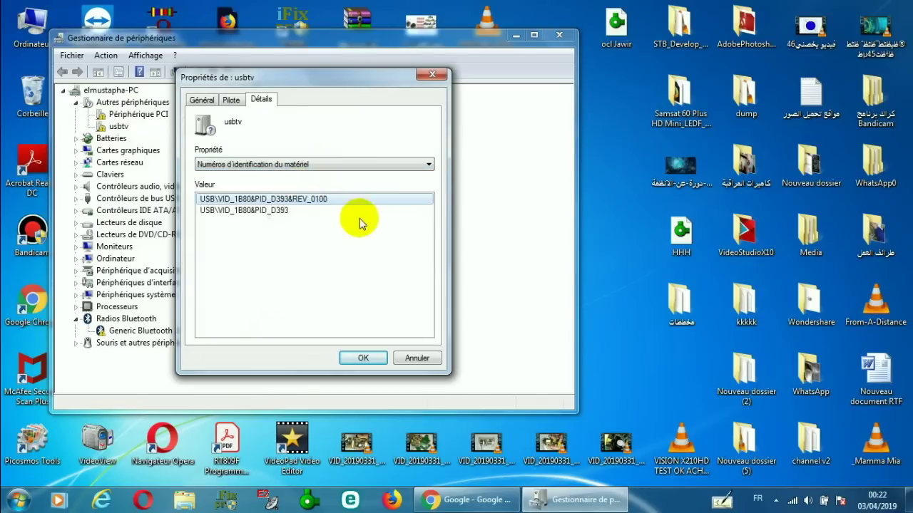
right_click(312, 205)
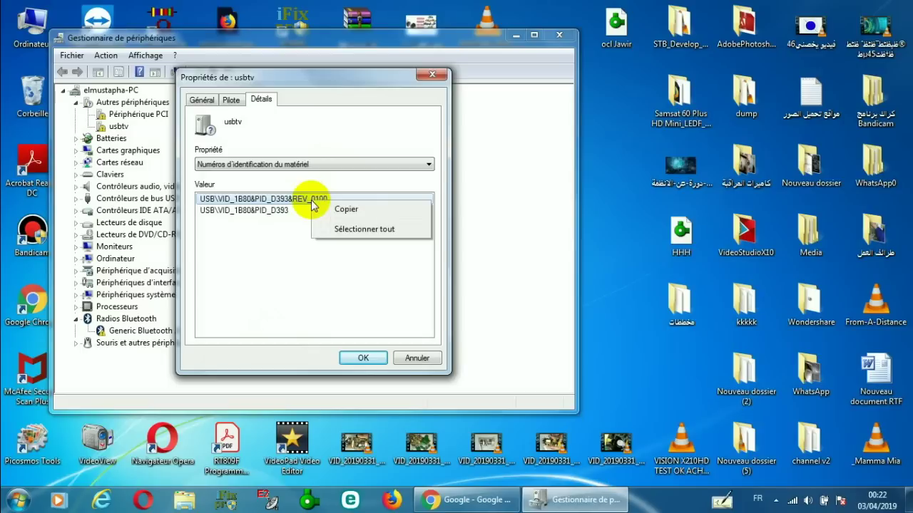
click(348, 211)
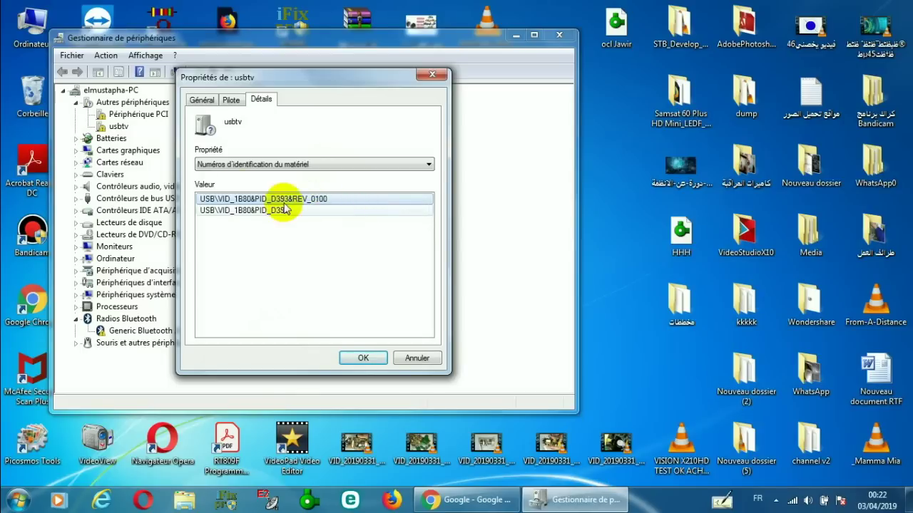
click(363, 358)
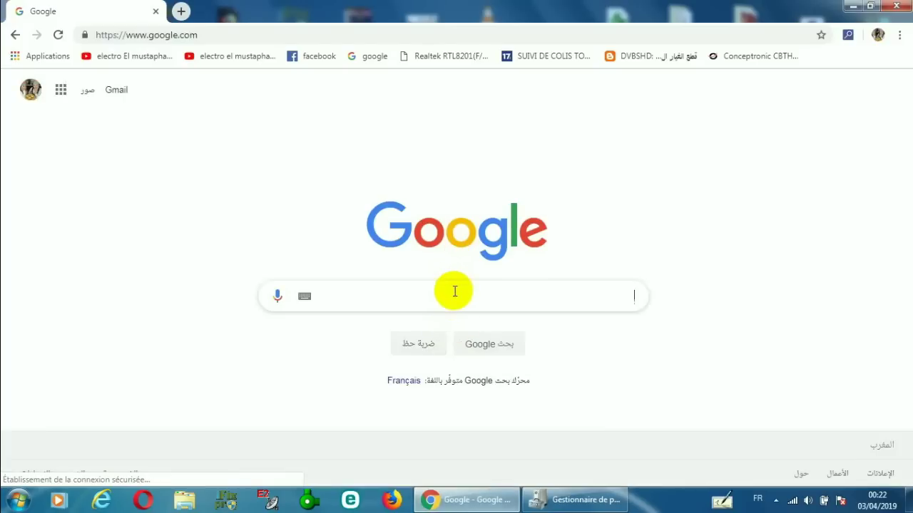
In Chrome, search Google for the copied hardware ID and open the first driveridentifier.com result for the USB DVB-T Device driver.
right_click(455, 292)
click(485, 372)
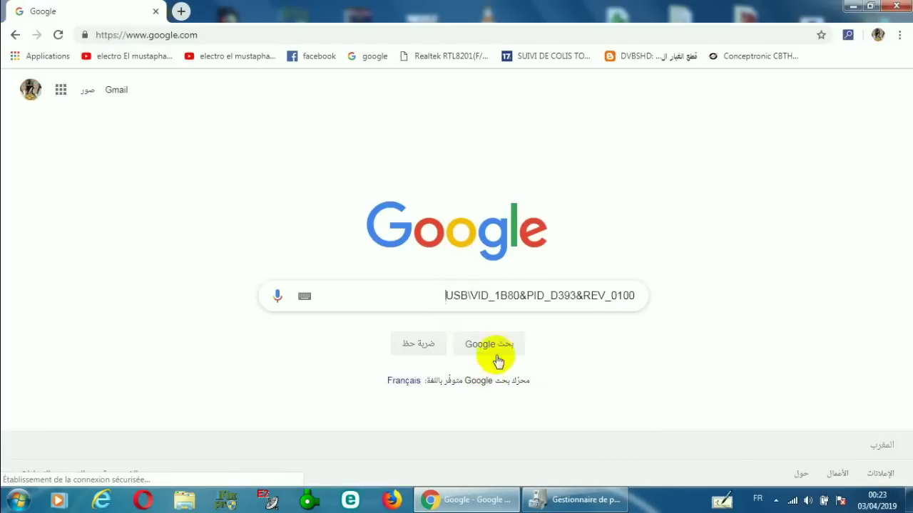
click(539, 330)
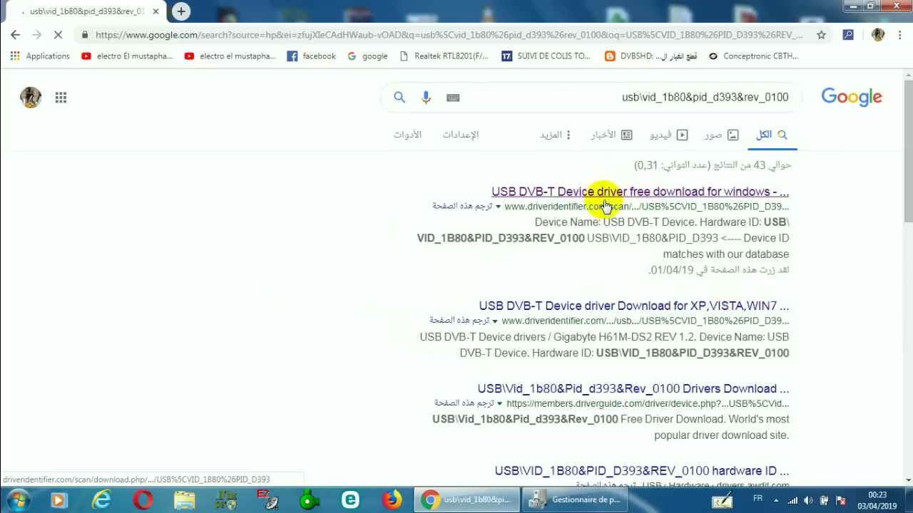
click(564, 207)
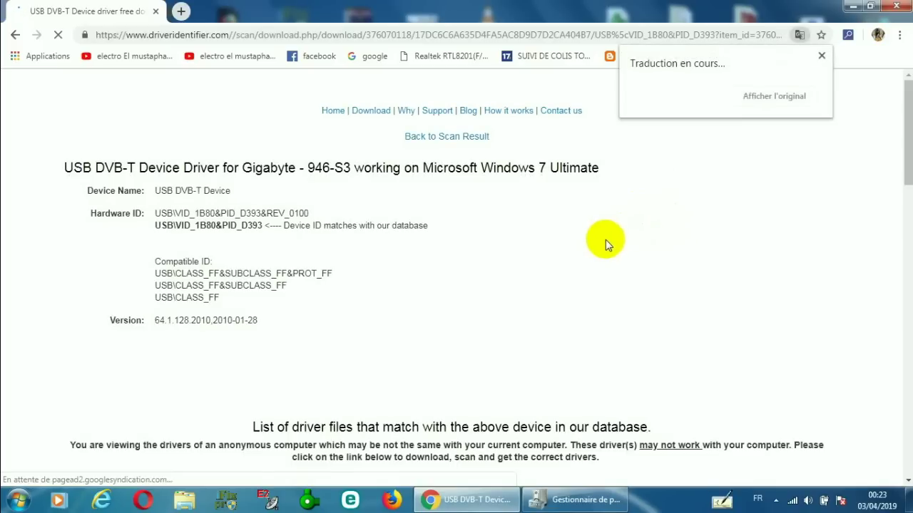
Review the matching driver files, open the ASUS U3100MINI PLUS V2 driver version 14.418.186.418, and request its download from ASUS.
scroll(605, 239, down, 5)
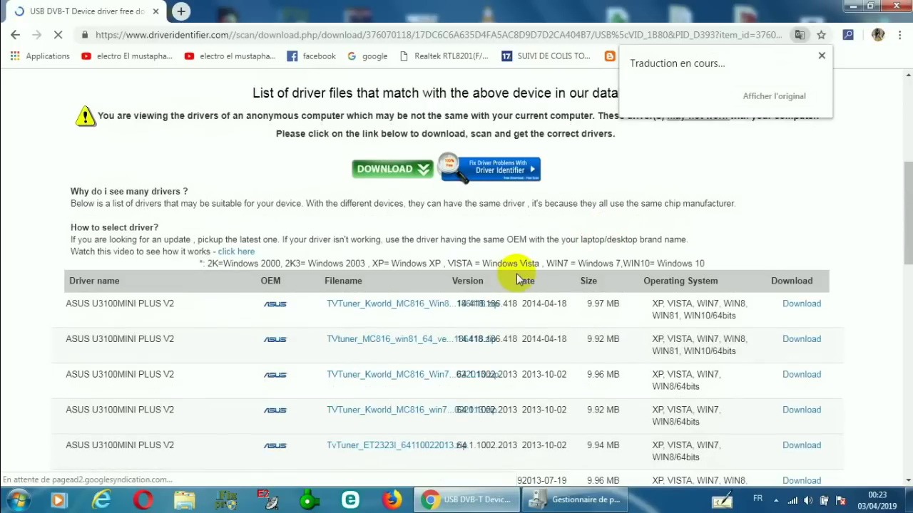
scroll(373, 317, down, 6)
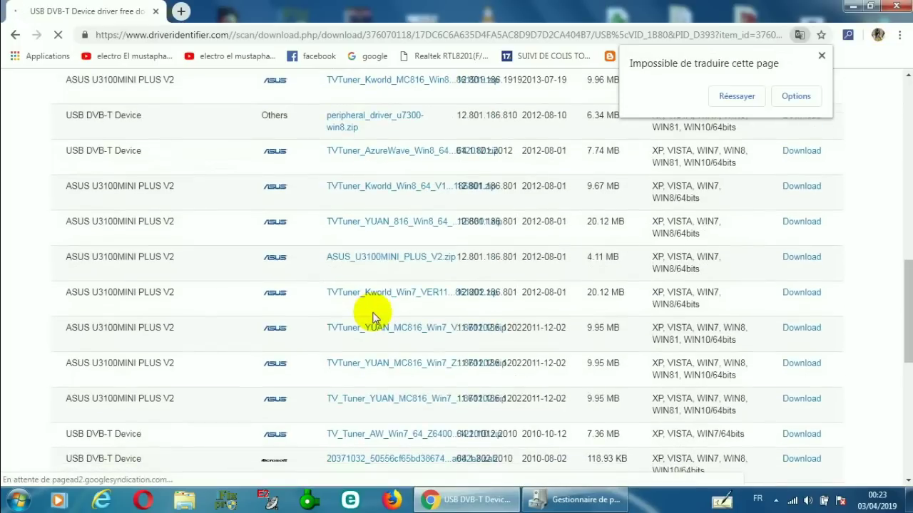
scroll(373, 317, down, 3)
scroll(376, 316, down, 4)
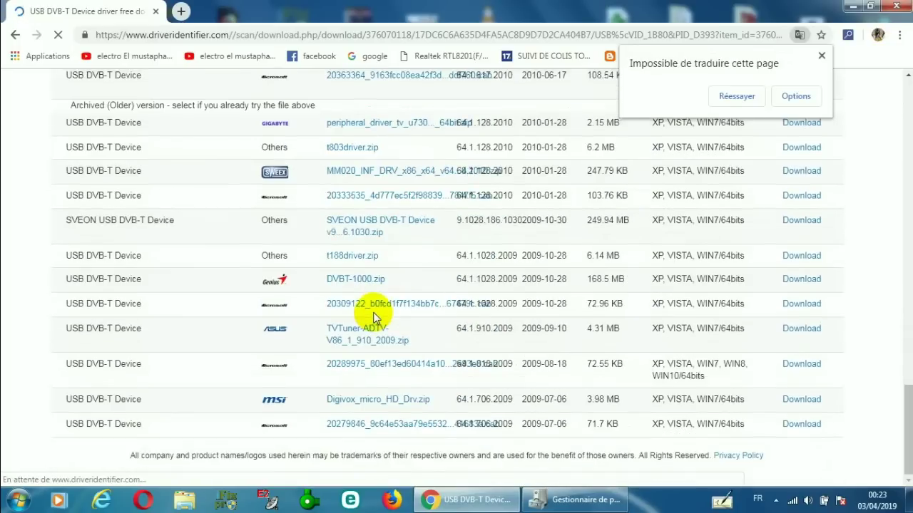
scroll(376, 317, up, 10)
scroll(376, 316, up, 2)
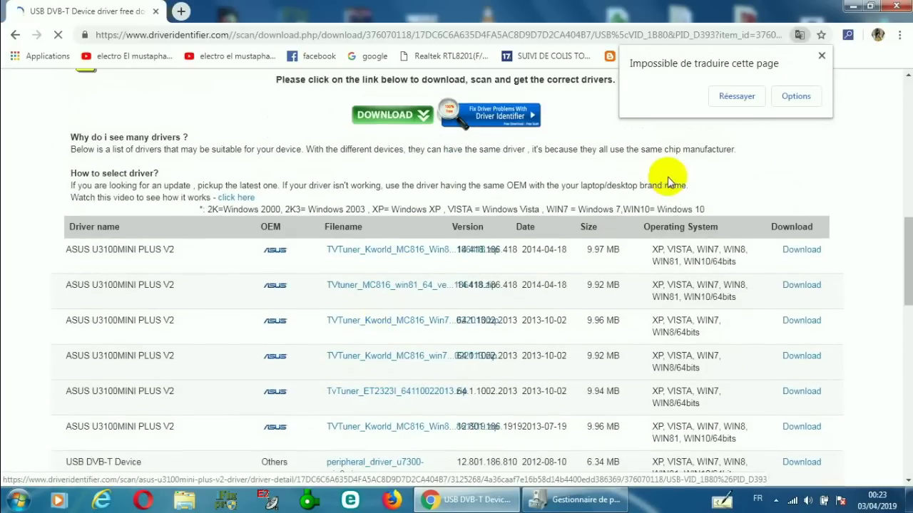
click(821, 55)
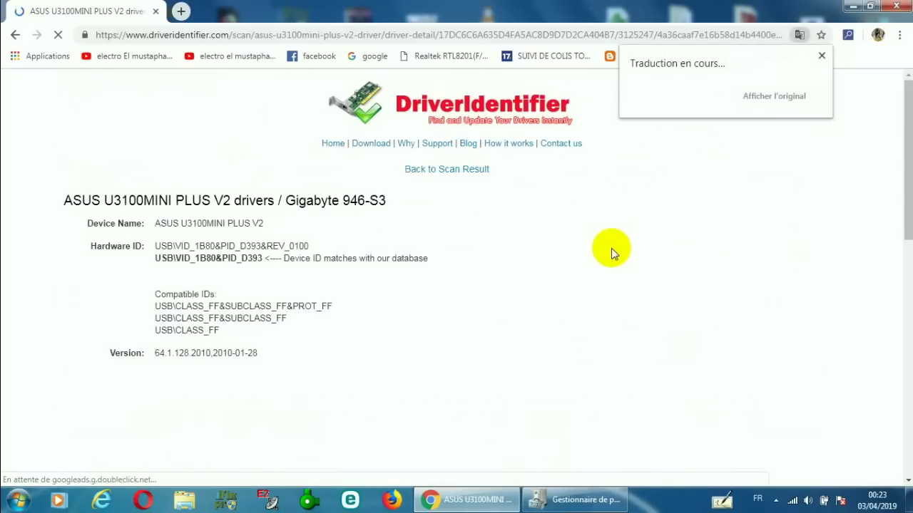
scroll(607, 249, down, 3)
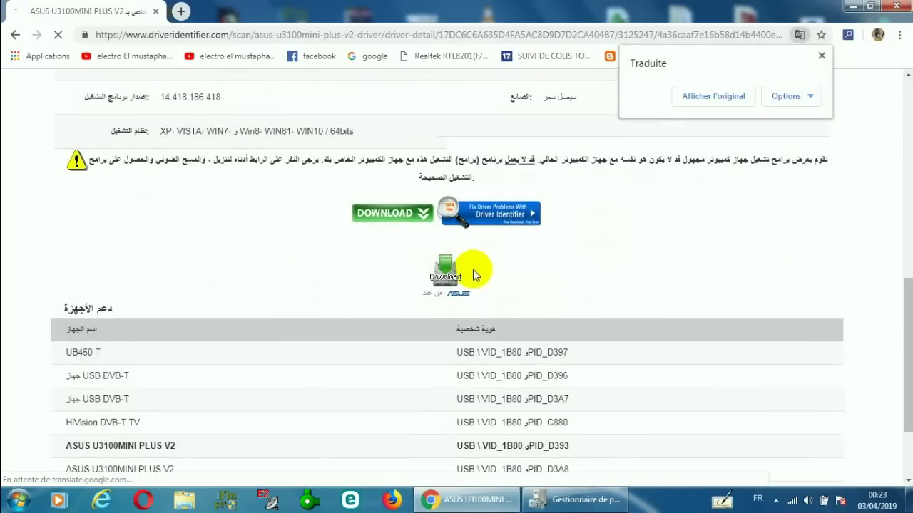
click(455, 284)
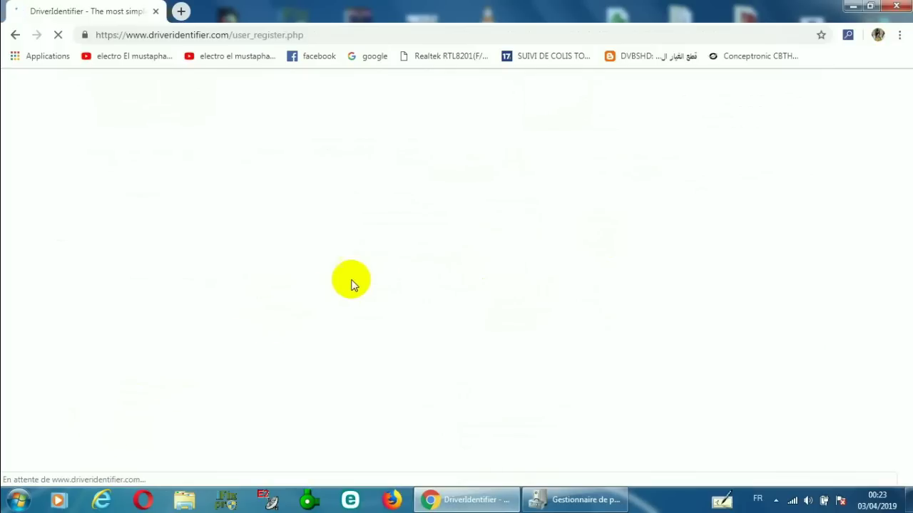
Sign in to DriverIdentifier with an existing Google account to start the driver download.
scroll(470, 274, down, 2)
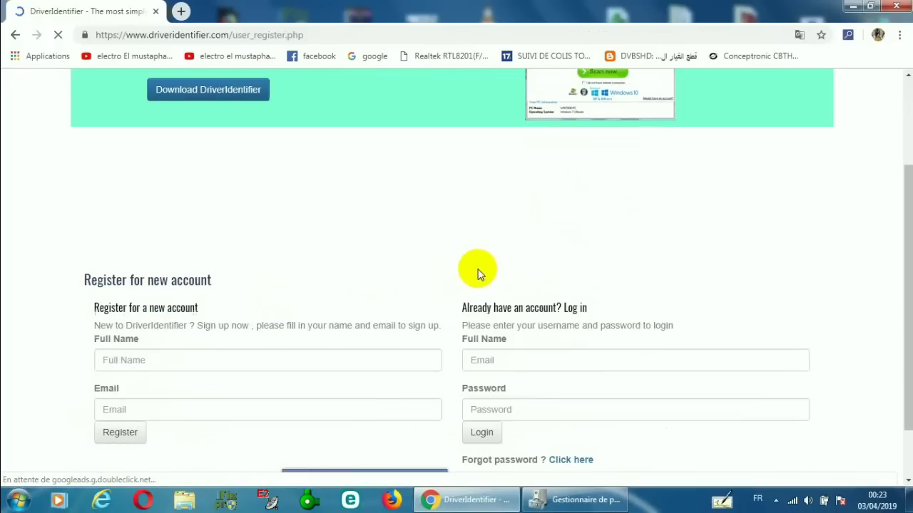
scroll(482, 265, down, 1)
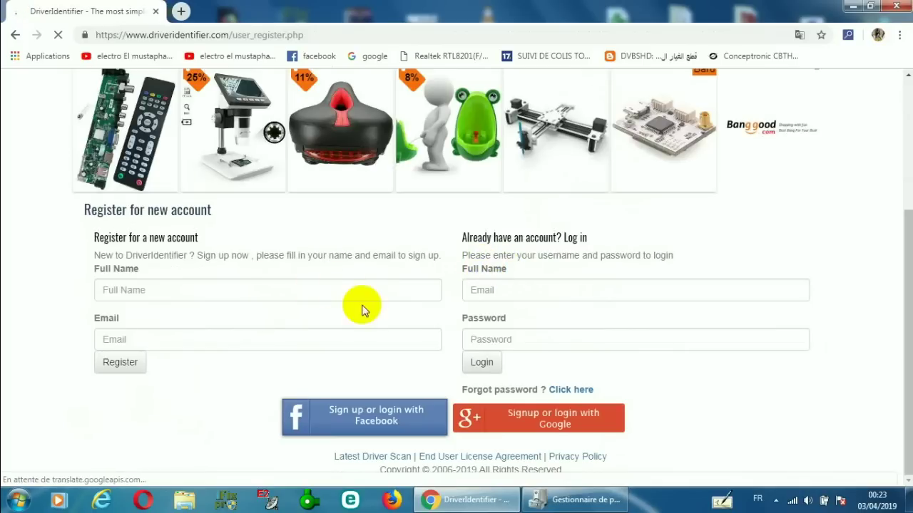
click(375, 426)
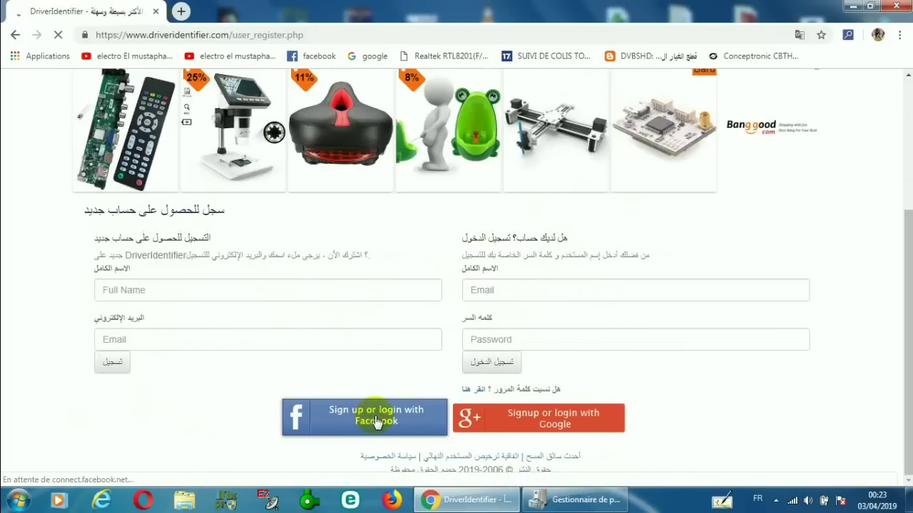
click(574, 427)
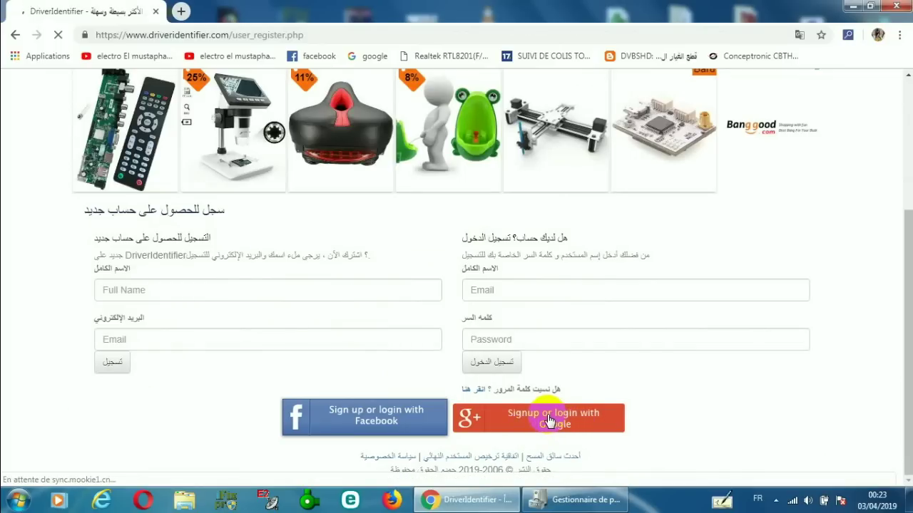
click(175, 292)
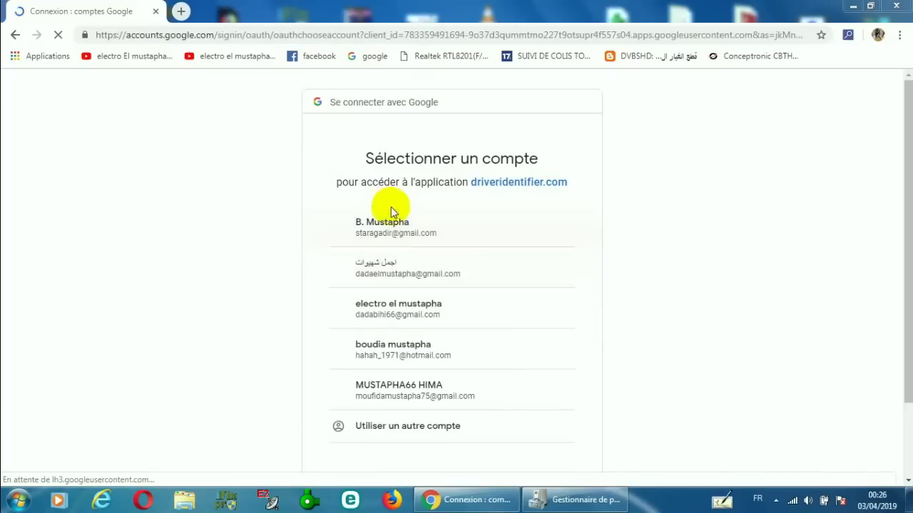
click(398, 227)
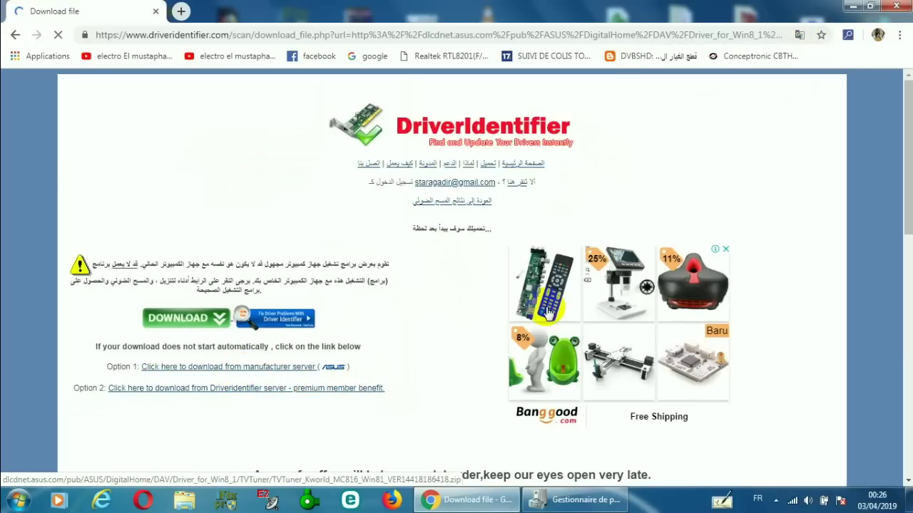
click(852, 6)
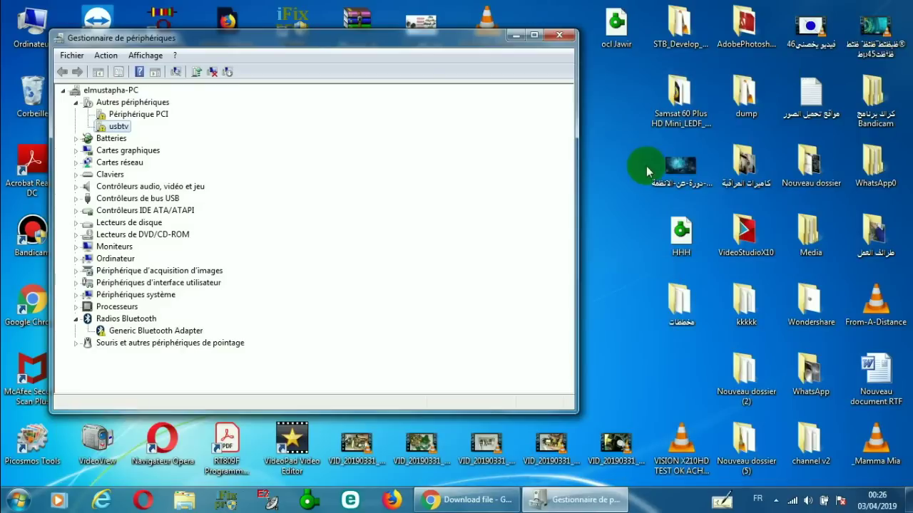
click(515, 37)
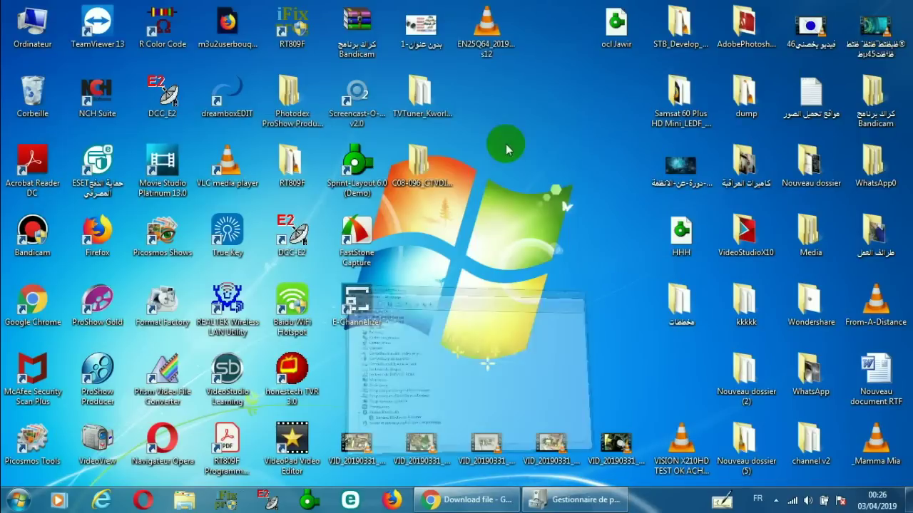
double_click(425, 92)
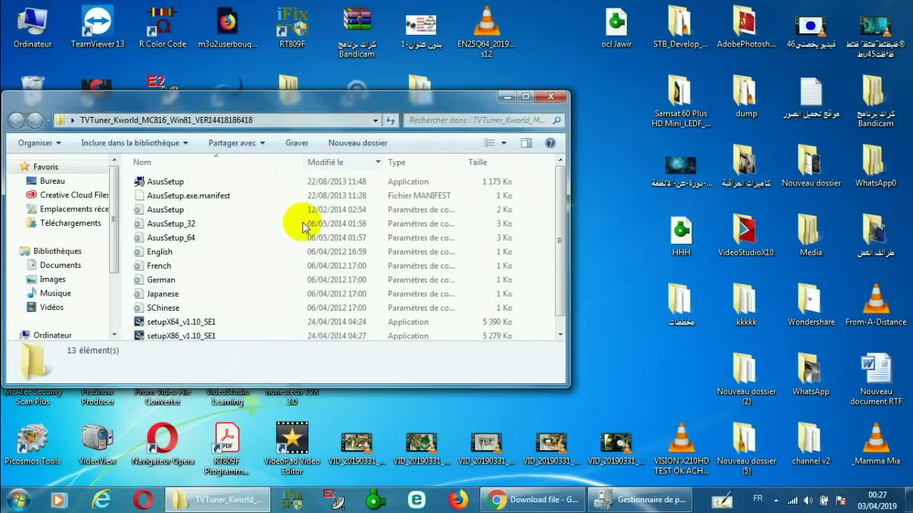
Launch the 32-bit installer setupX86_v1.10_SE1 and restore Device Manager behind the HiVision MC816 setup wizard.
scroll(563, 224, down, 1)
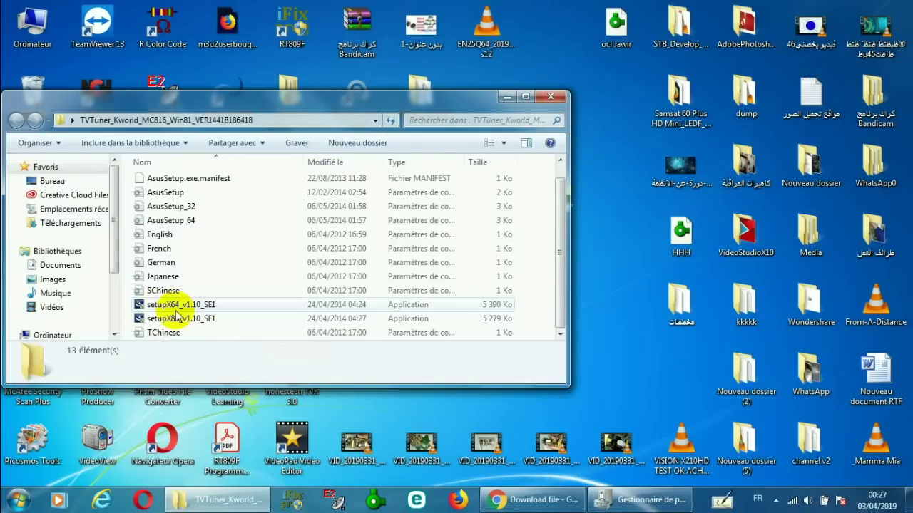
click(141, 322)
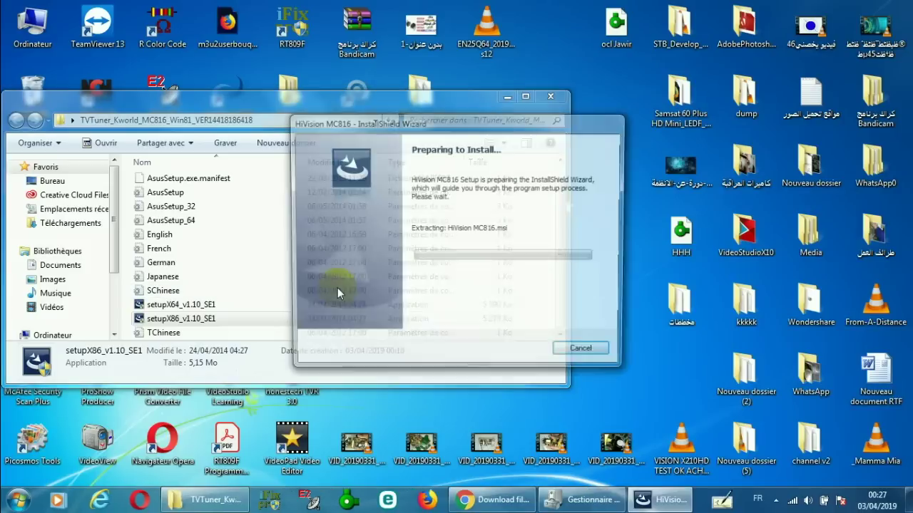
click(563, 490)
click(603, 234)
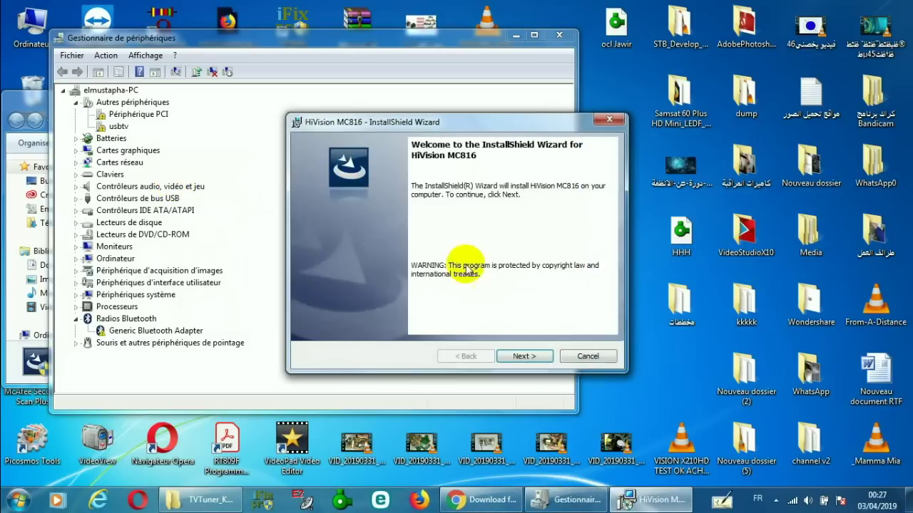
Install the HiVision MC816 driver through the setup wizard, closing the driver folder and Device Manager.
click(526, 359)
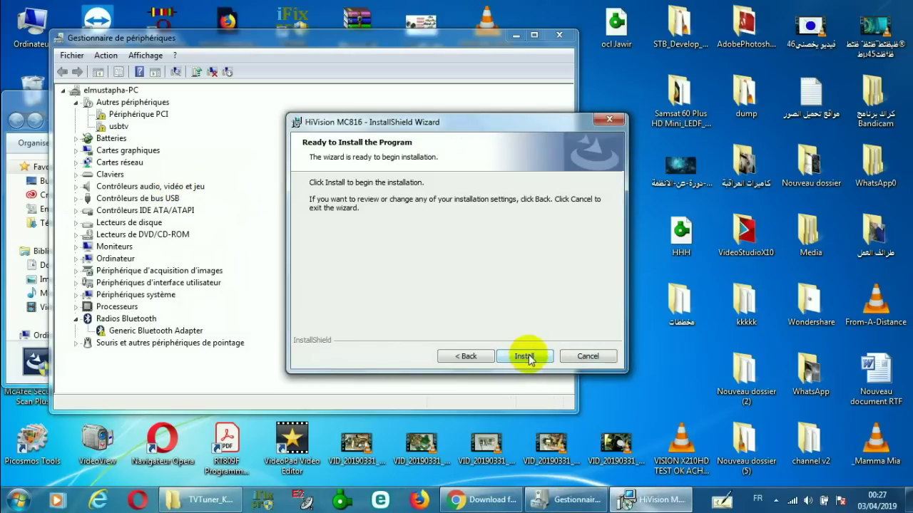
click(528, 357)
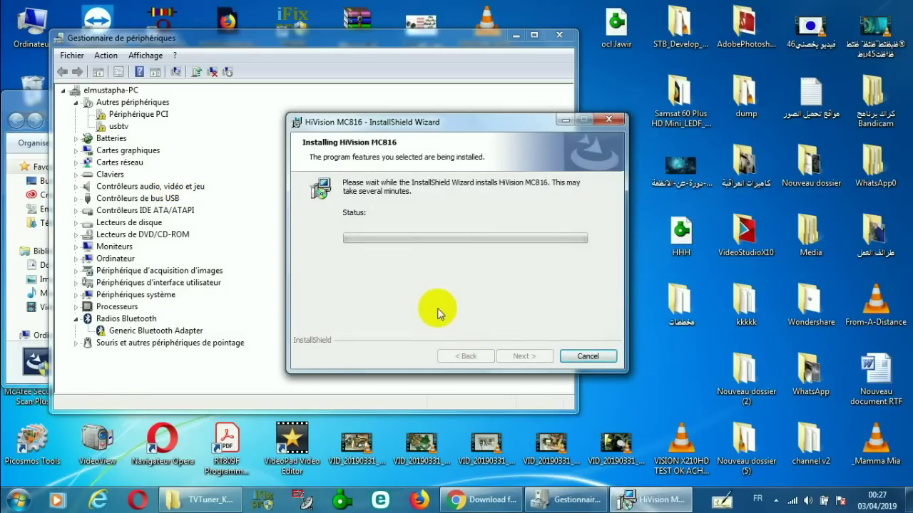
click(31, 107)
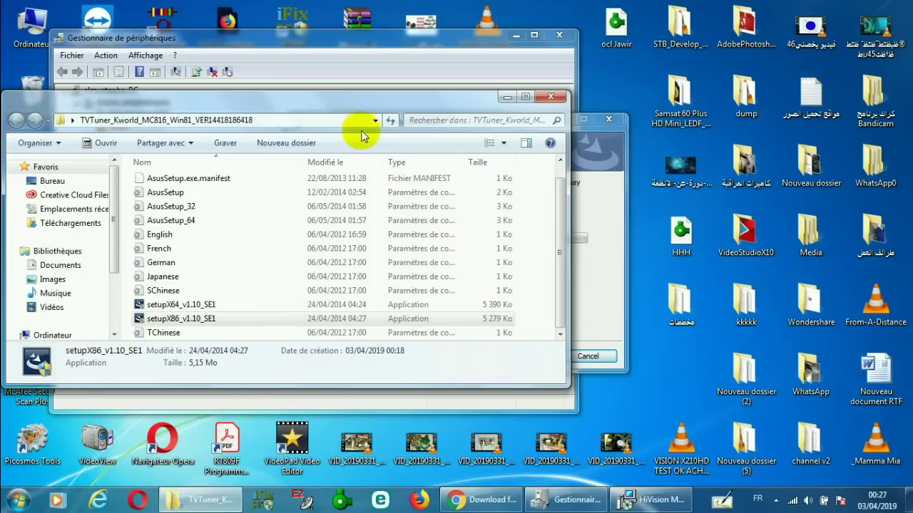
click(556, 97)
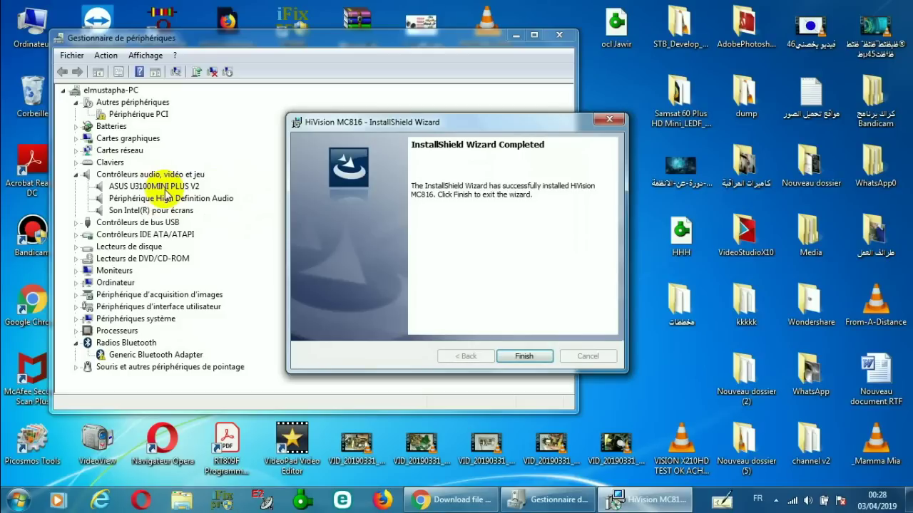
click(524, 358)
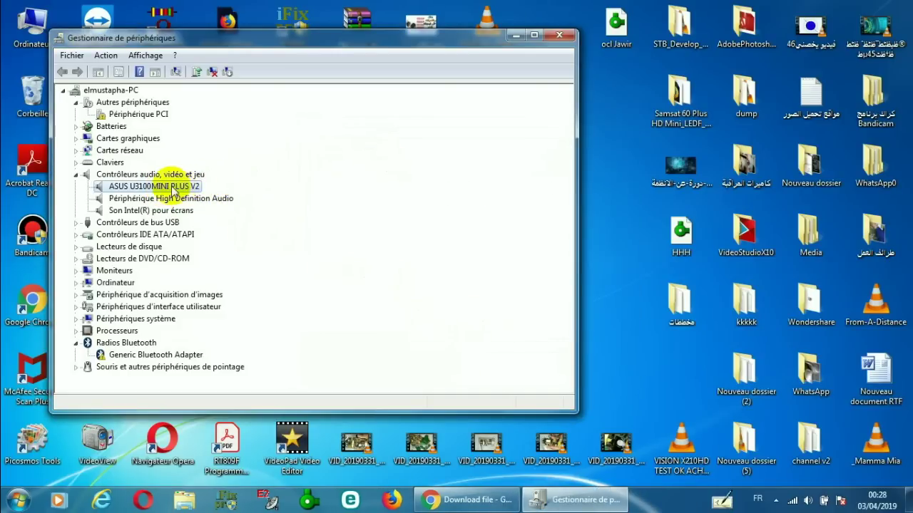
click(561, 35)
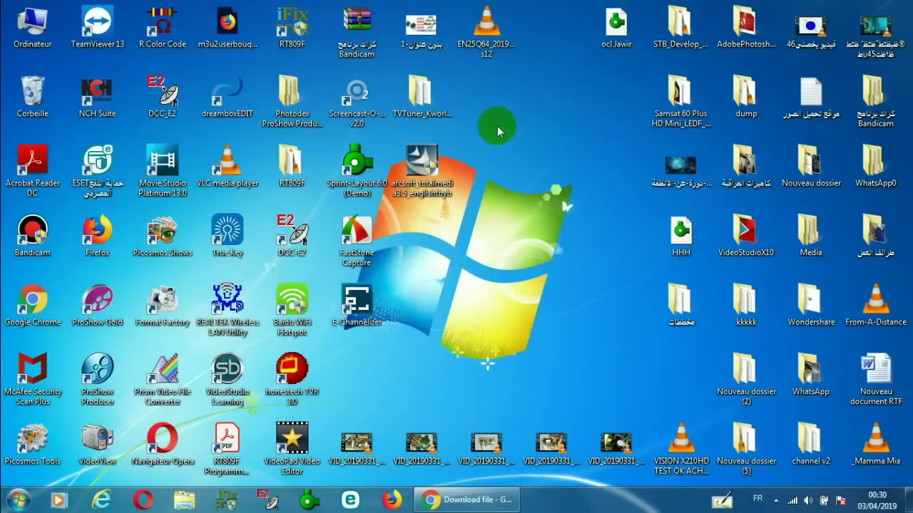
Install ArcSoft TotalMedia 3.5 from the desktop installer, accepting the license, the default destination folder and the ArcSoft TotalMedia 3.5 program folder.
click(424, 167)
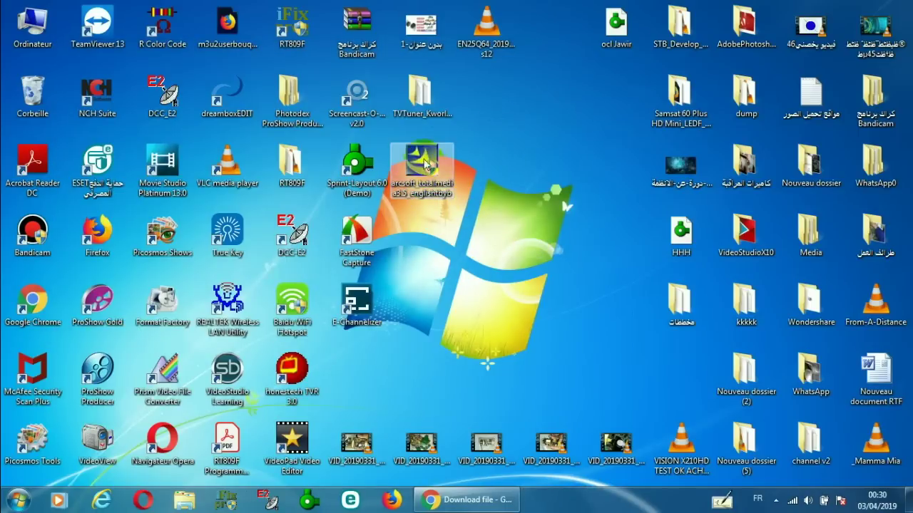
double_click(424, 164)
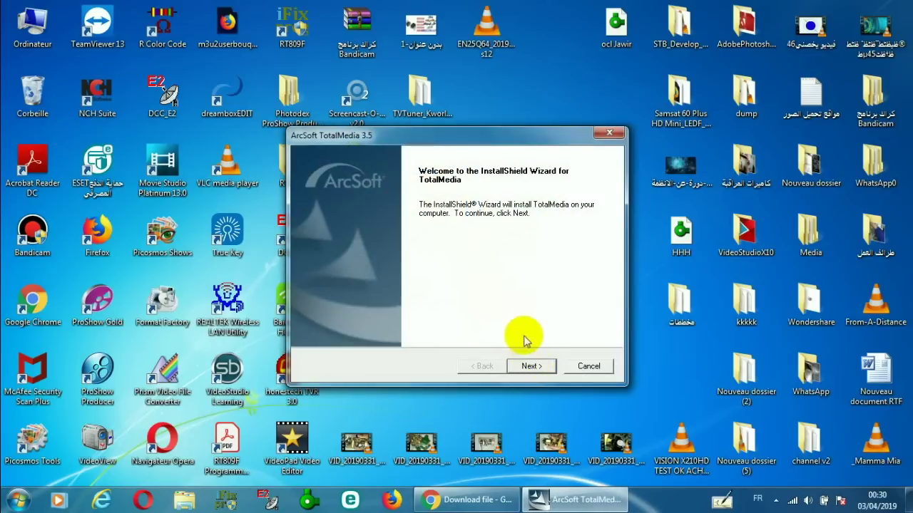
click(532, 367)
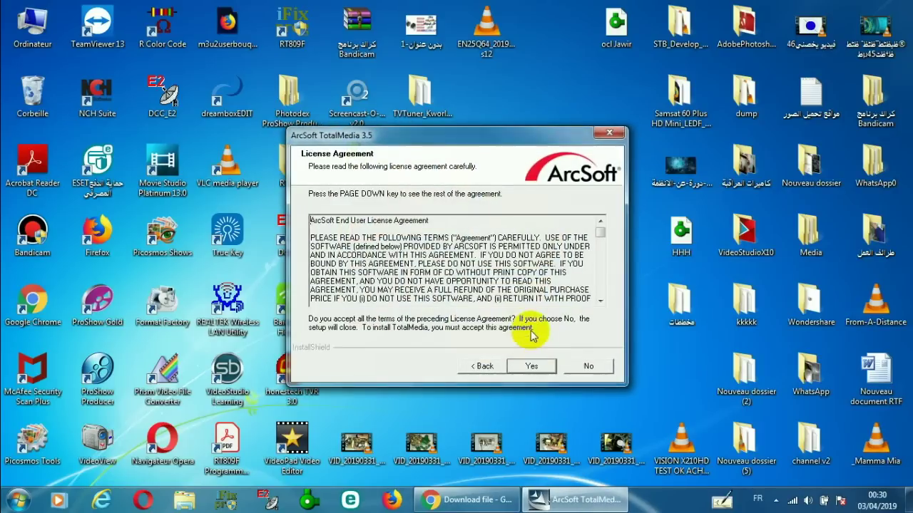
click(536, 368)
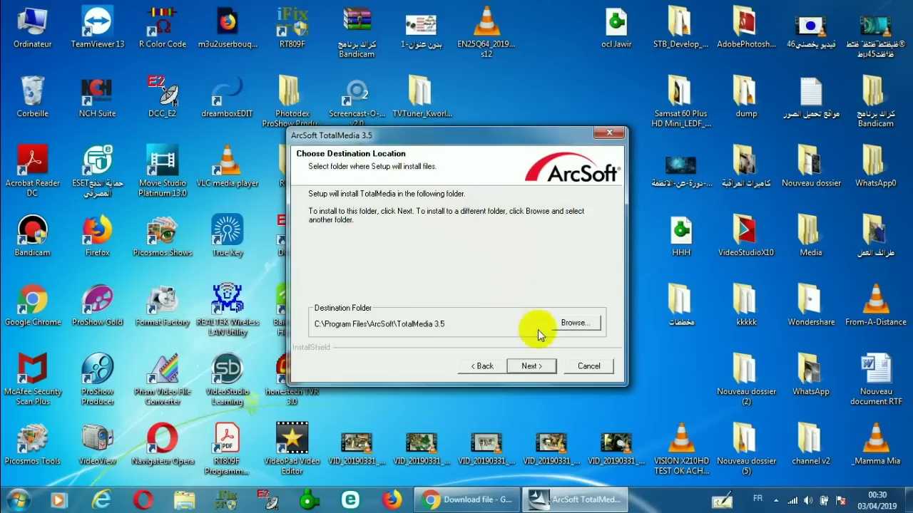
click(531, 366)
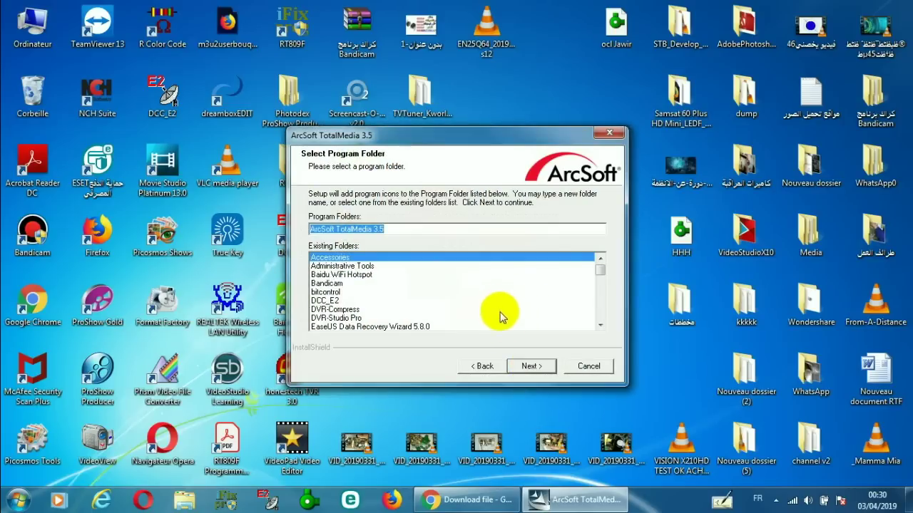
click(531, 367)
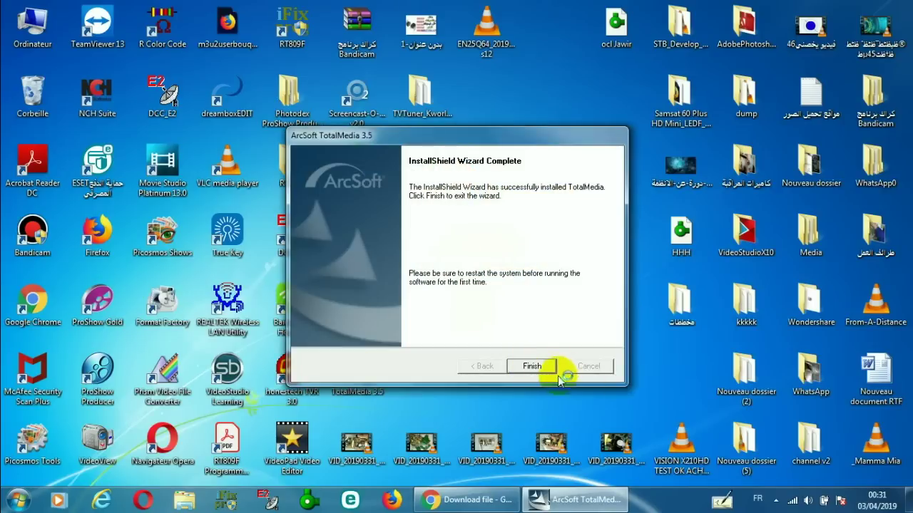
click(533, 367)
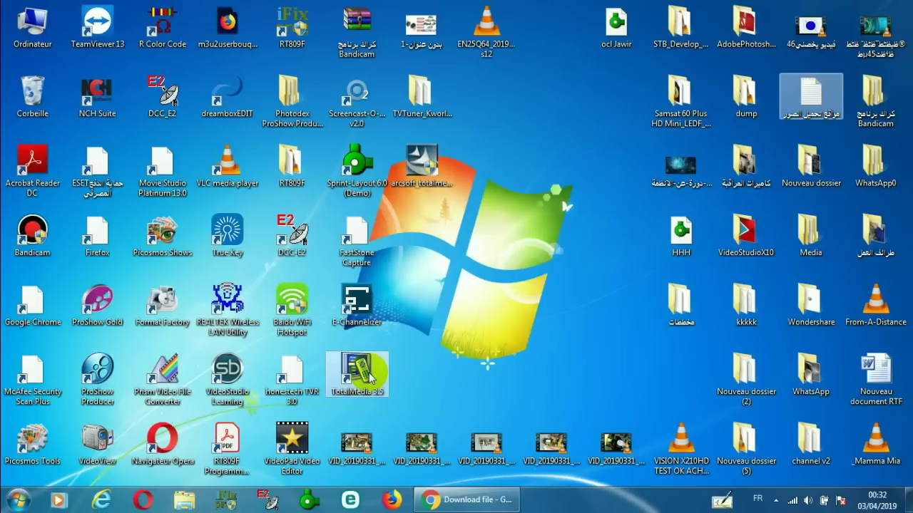
Launch TotalMedia 3.5, open its TV section and accept the channel list.
double_click(369, 374)
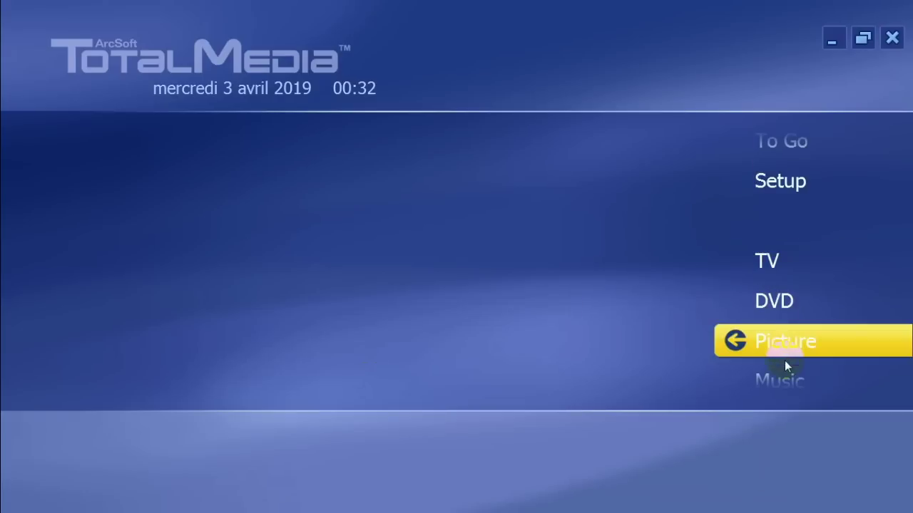
click(778, 271)
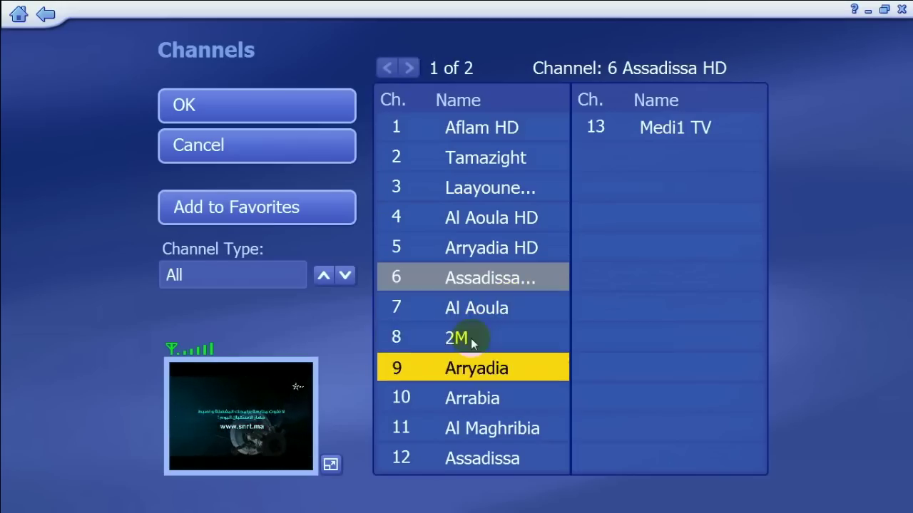
click(236, 118)
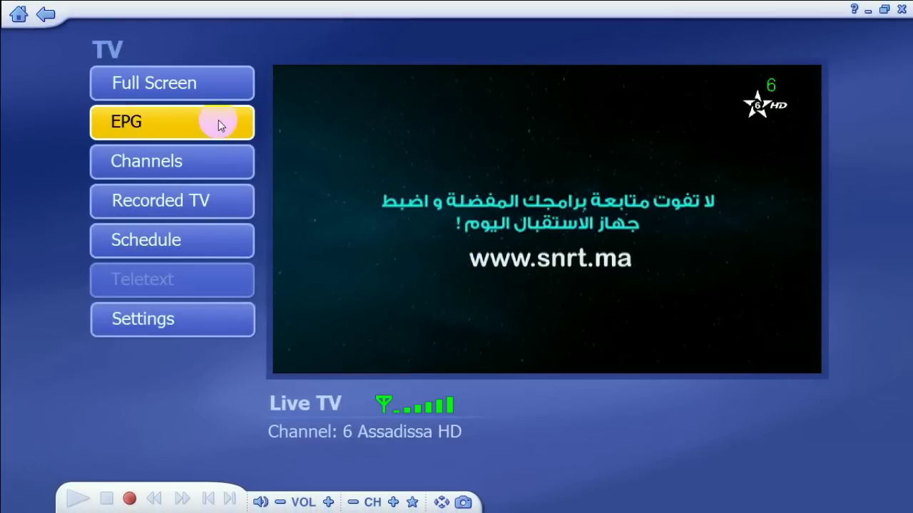
Look at the recorded TV library, return to live TV and show it full screen.
click(164, 199)
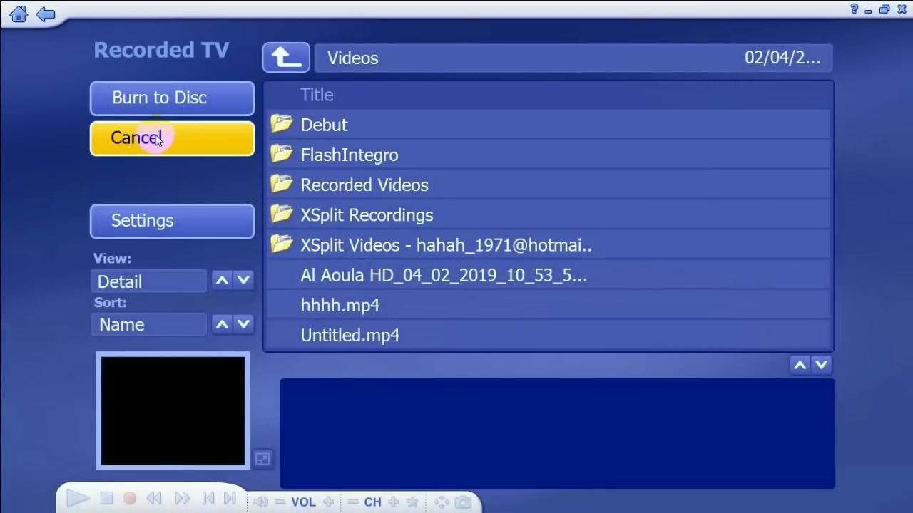
click(153, 137)
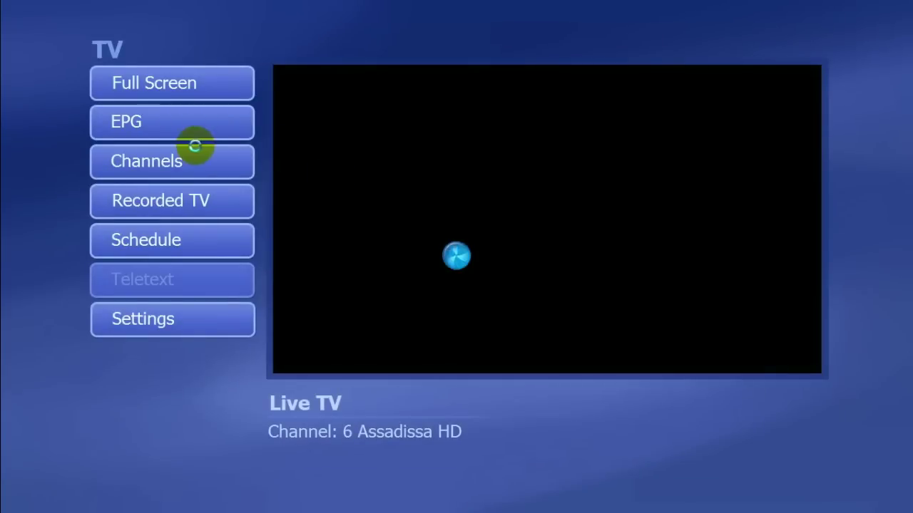
click(173, 84)
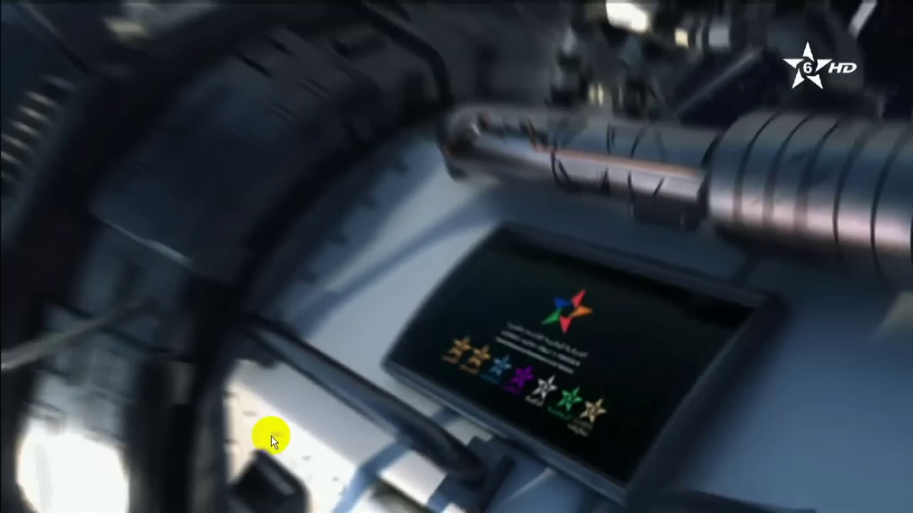
Lower the live TV volume to 10.
mouse_move(271, 497)
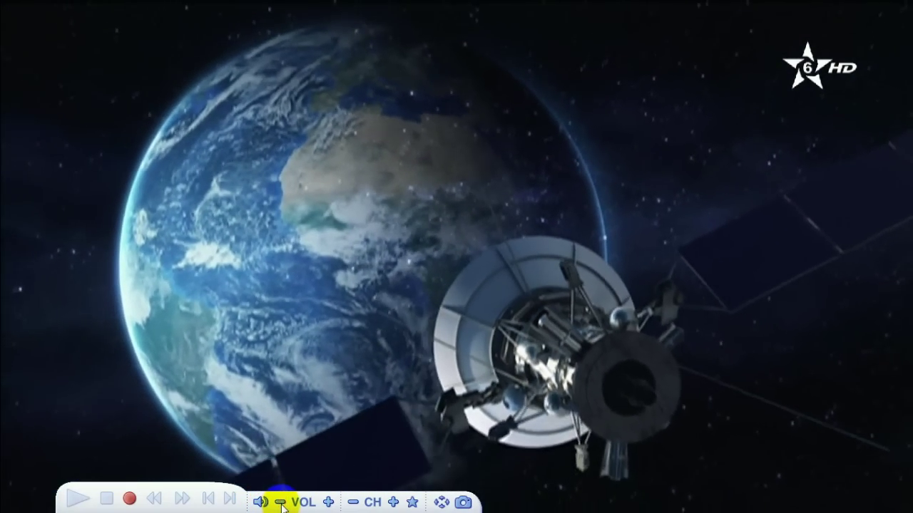
click(281, 504)
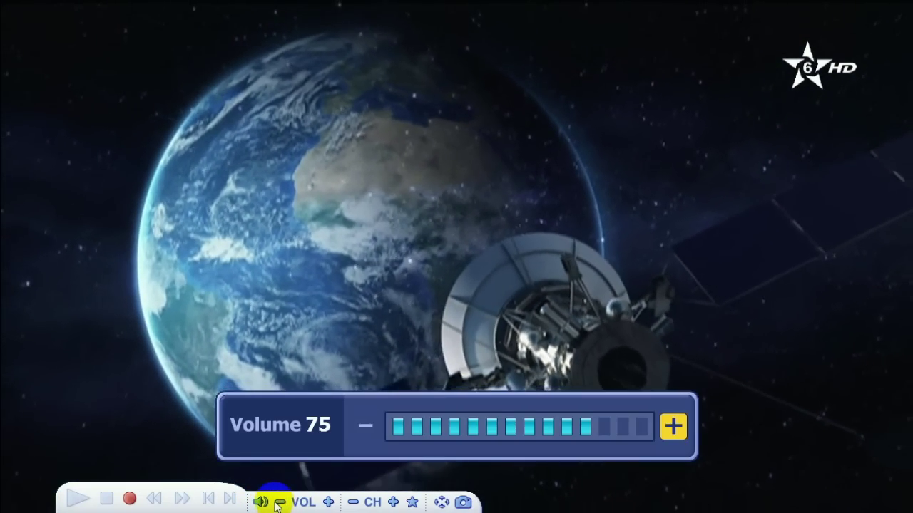
click(281, 503)
click(281, 503)
click(281, 503)
click(281, 503)
click(280, 503)
click(281, 504)
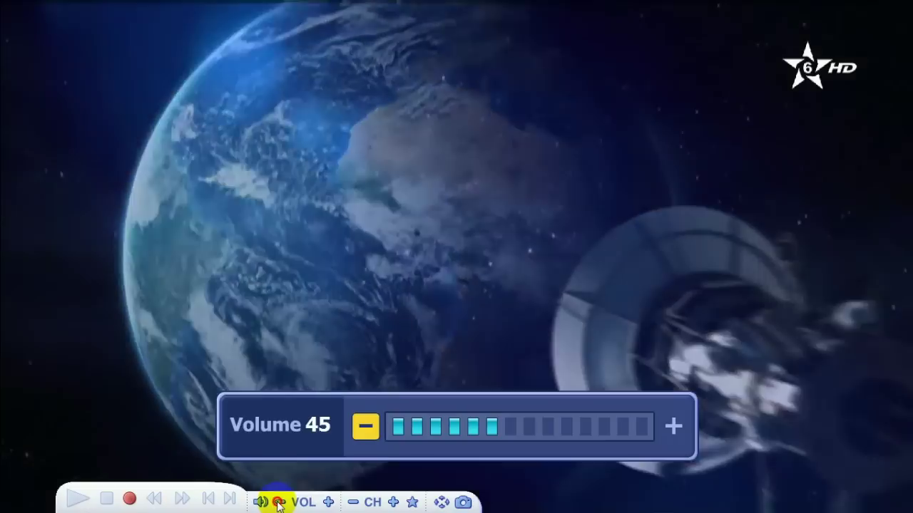
click(280, 503)
click(280, 503)
click(281, 504)
click(280, 504)
click(280, 504)
click(280, 504)
click(280, 503)
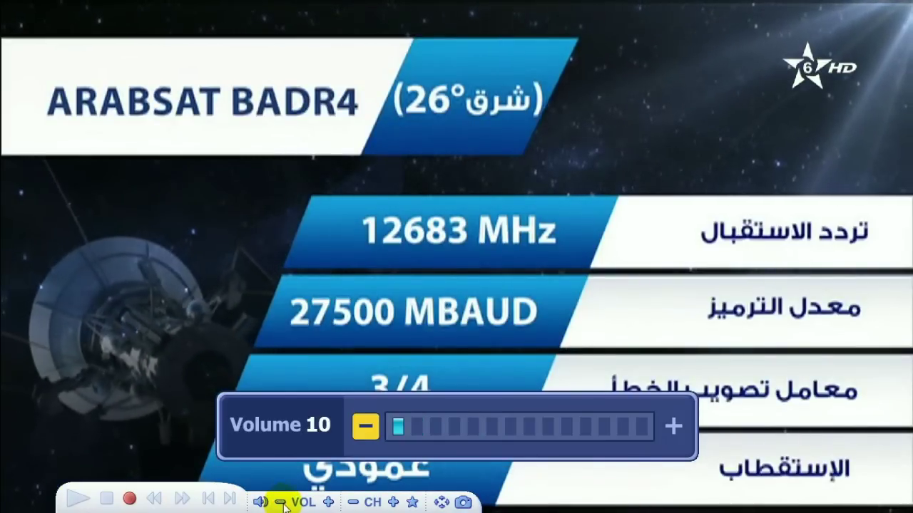
Raise the TV volume by two steps and try to switch down one channel.
click(329, 503)
click(329, 502)
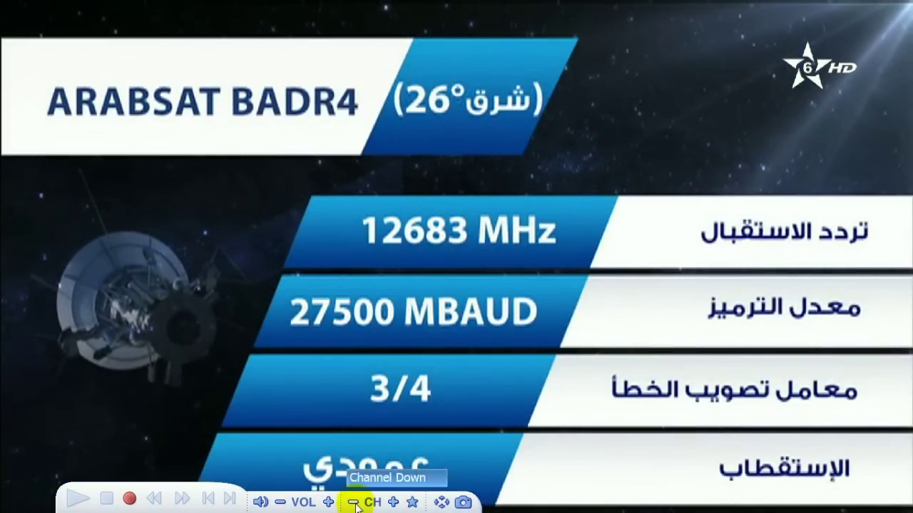
click(353, 503)
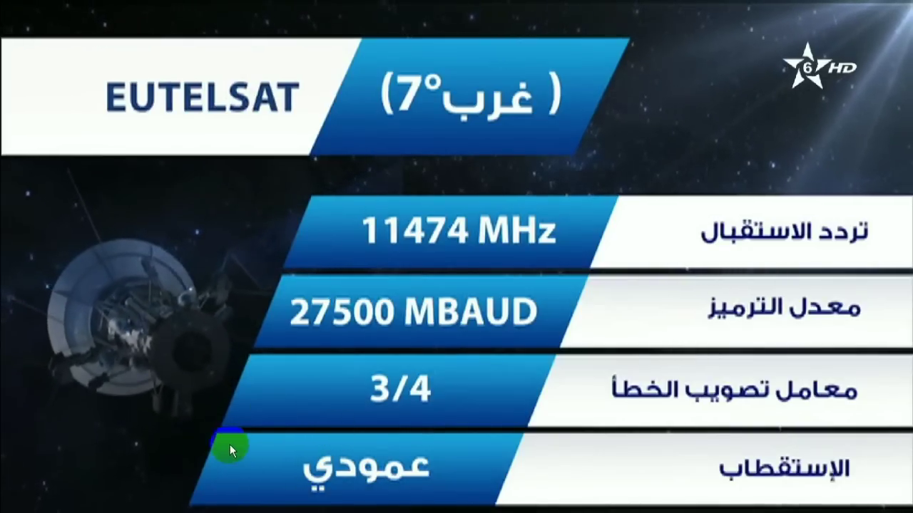
Record a short clip of the Assadissa HD channel, leaving full screen to stop the recording.
mouse_move(183, 497)
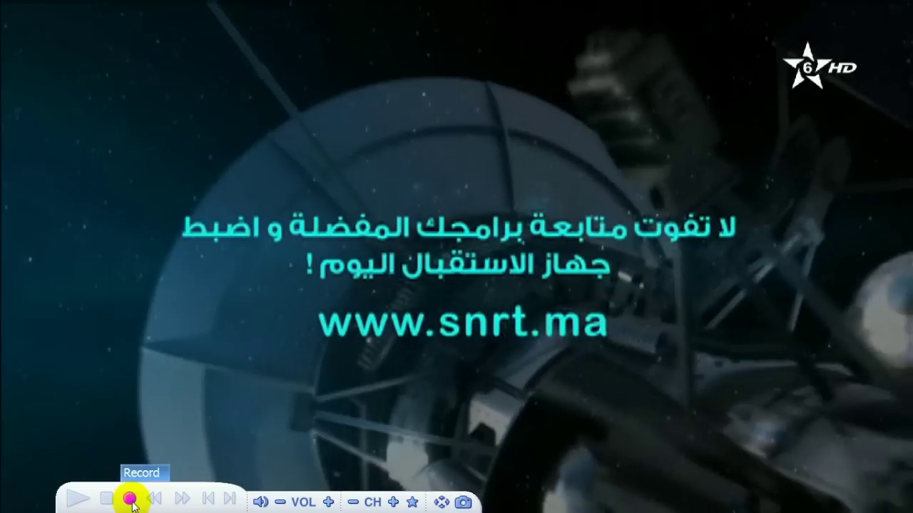
click(131, 500)
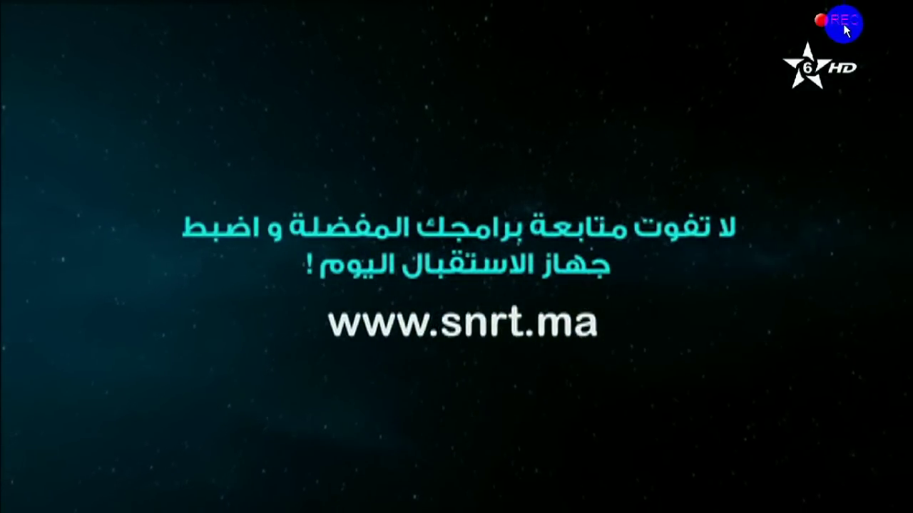
mouse_move(131, 490)
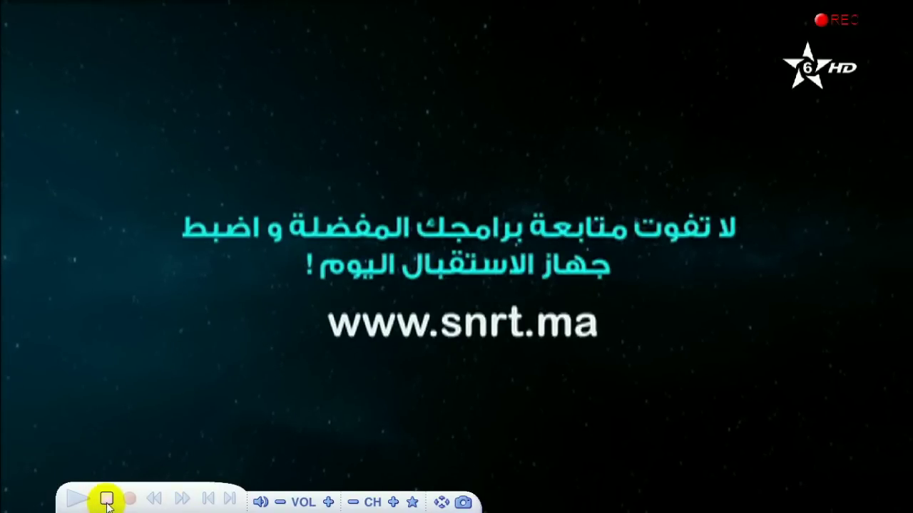
double_click(332, 349)
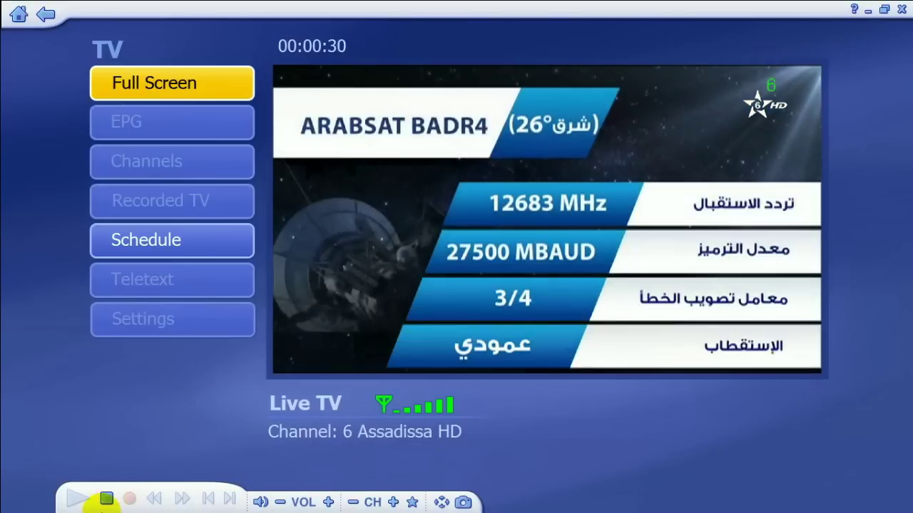
click(106, 499)
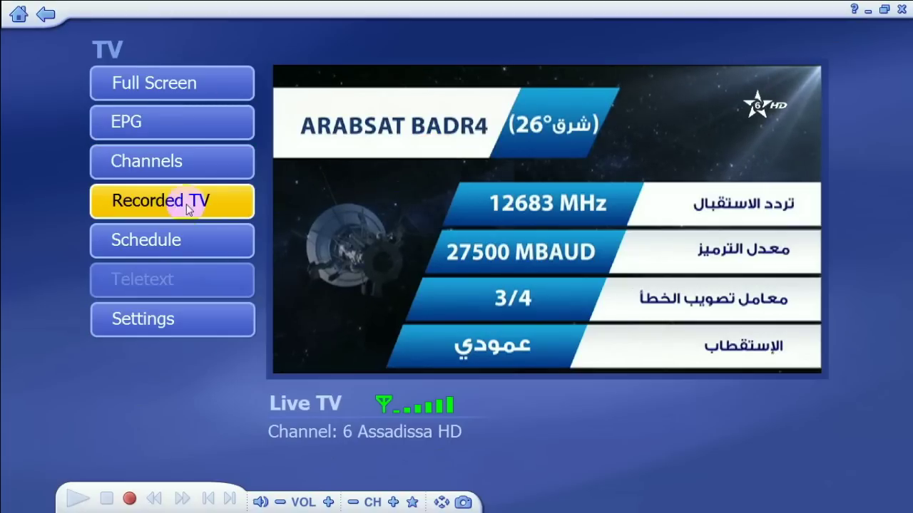
Play the recording Assadissa HD_04_03_2019_00_33_43.mpg from the recorded TV library in full screen, and return to the library.
click(154, 199)
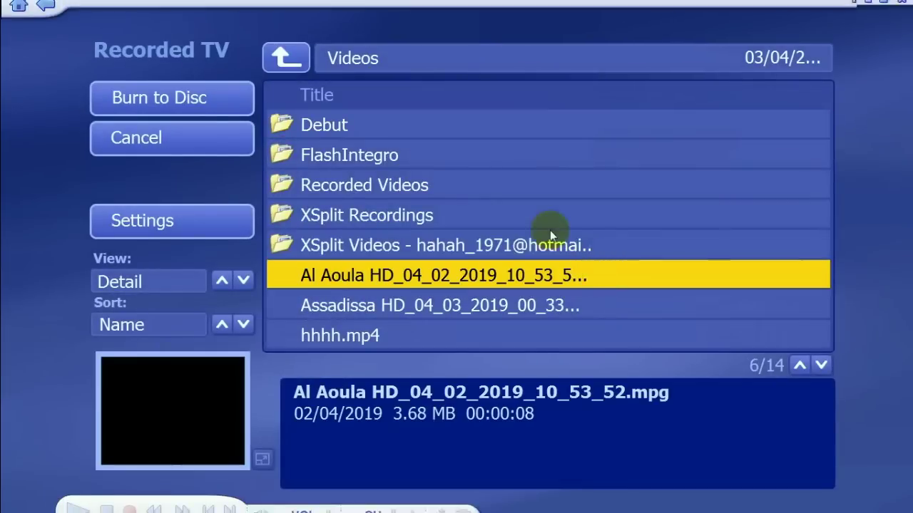
click(426, 316)
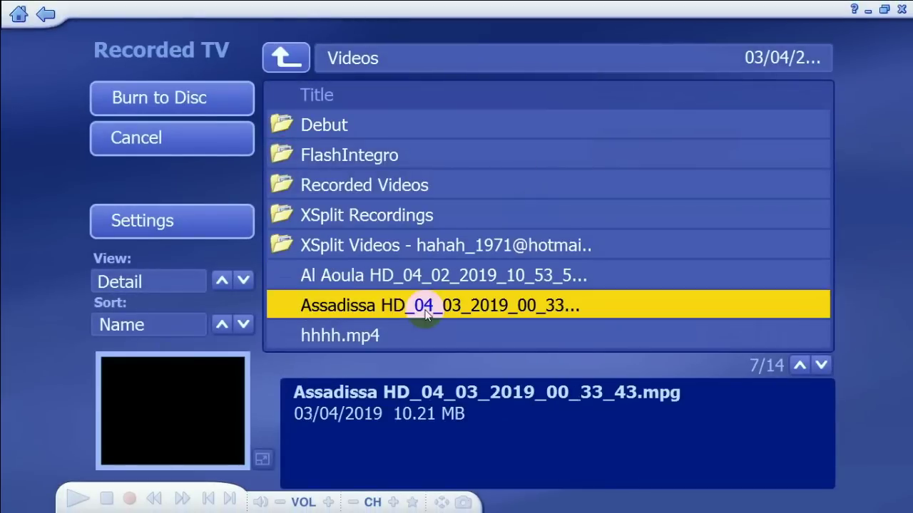
click(365, 305)
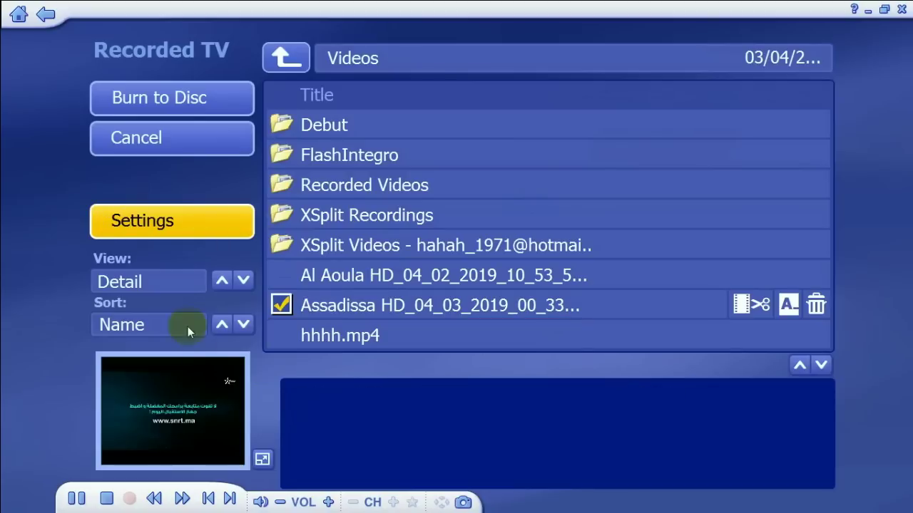
click(264, 459)
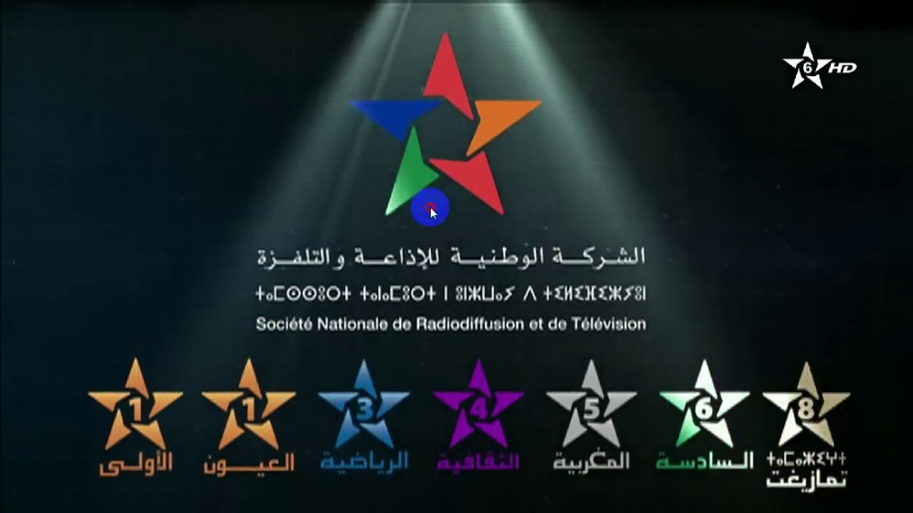
key(BackSpace)
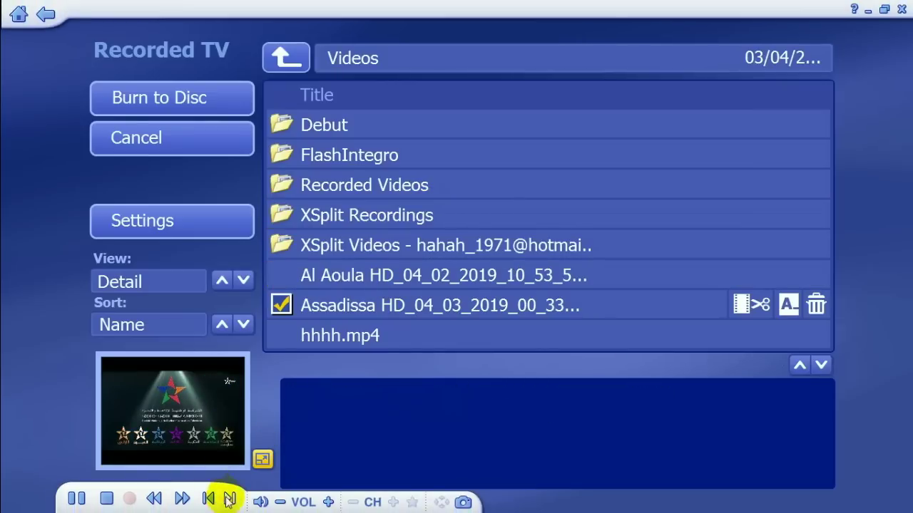
Mute the recording's playback and close TotalMedia.
click(262, 503)
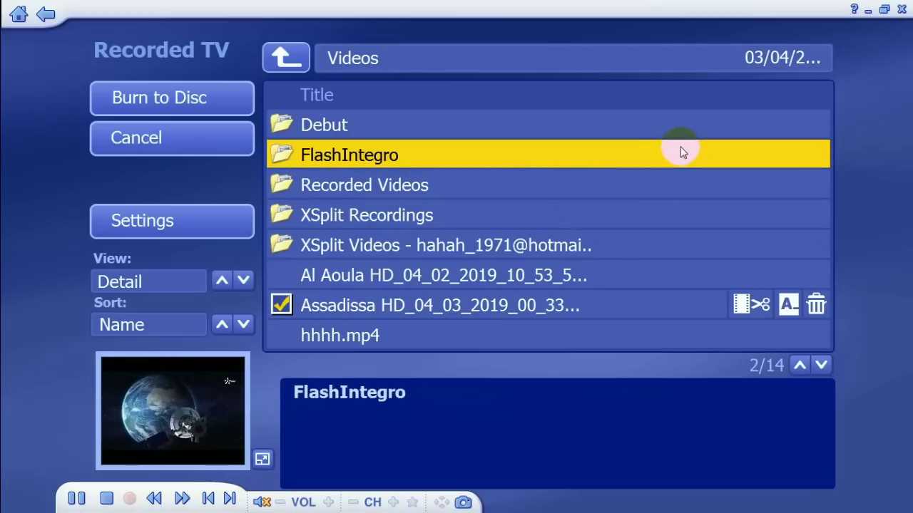
click(902, 8)
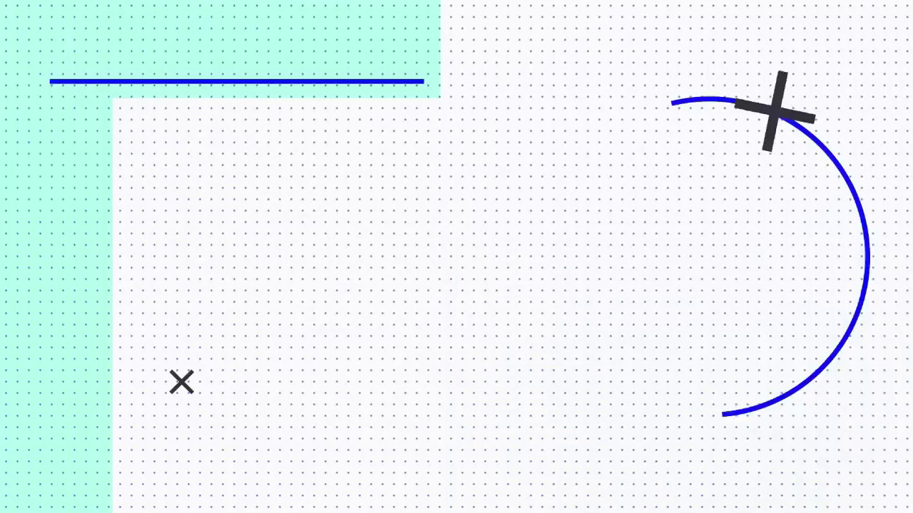